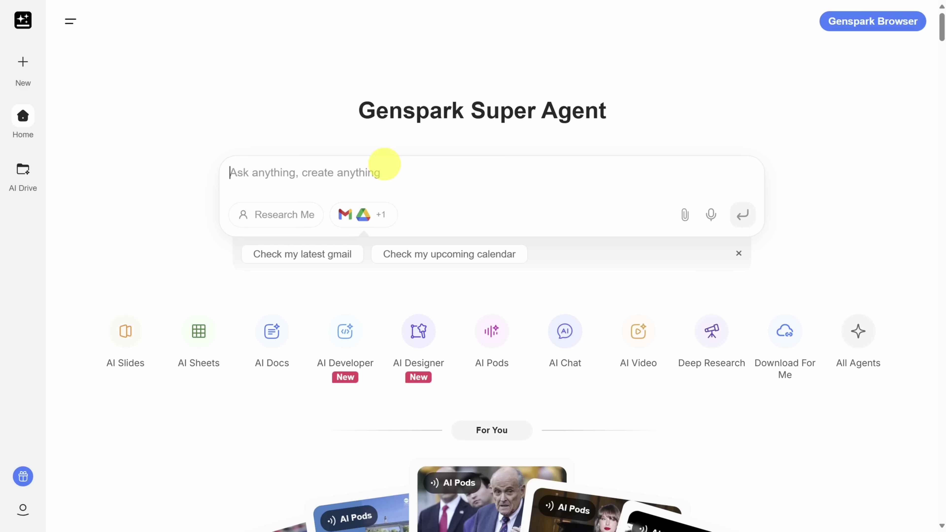
Step: Ask the Super Agent "How many r's are in strawberry?" and review its letter-by-letter answer
type("How many r's are in strawberry?")
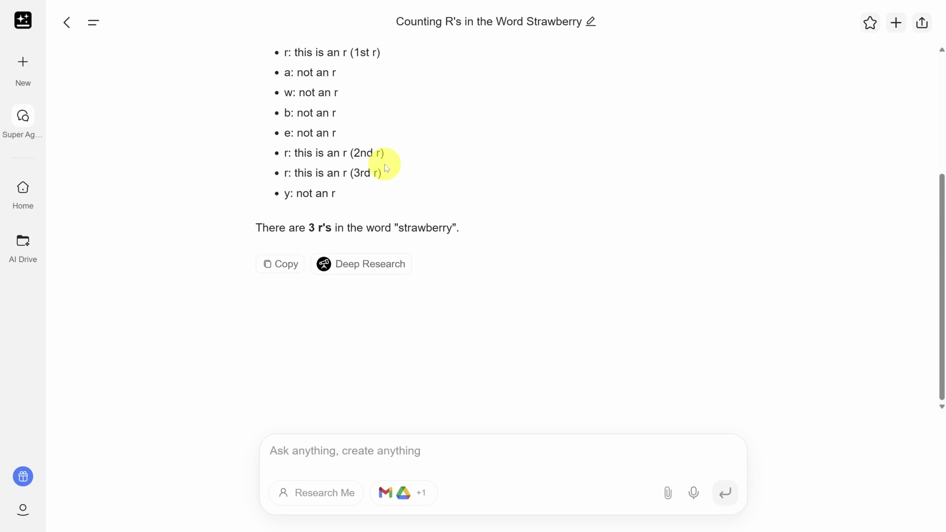
scroll(555, 235, "up", 5)
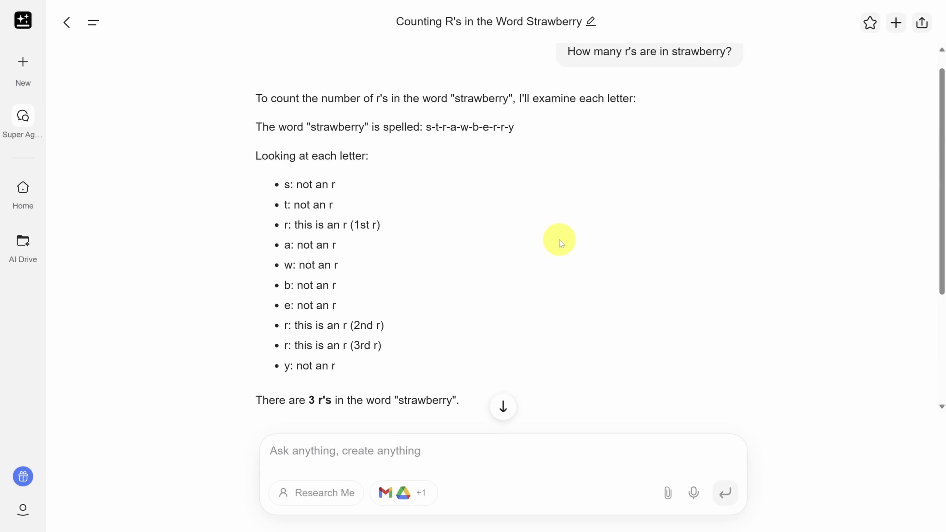
scroll(559, 240, "down", 5)
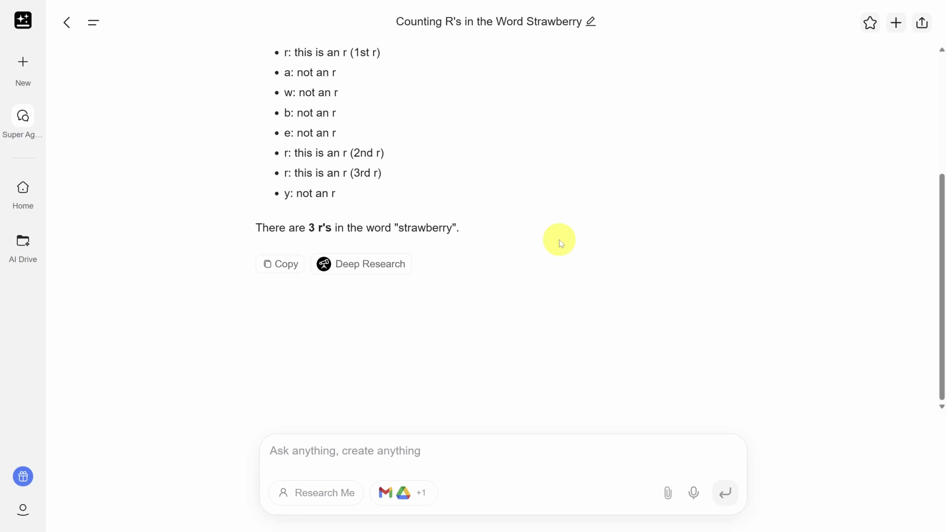
Step: Ask the Super Agent "Is it a good time to get into the donut shop business?" and follow its research
left_click(351, 450)
type("Is it a good time to get into the donut shop business?")
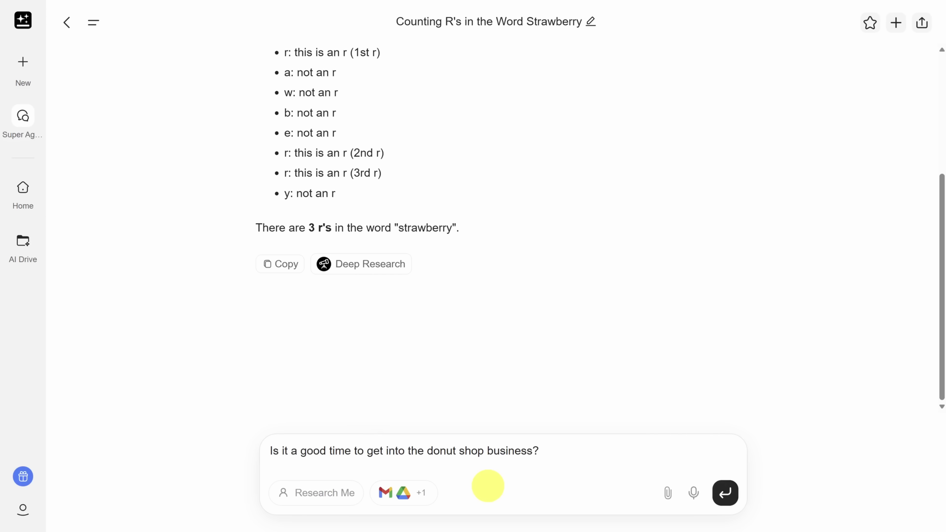
key("Return")
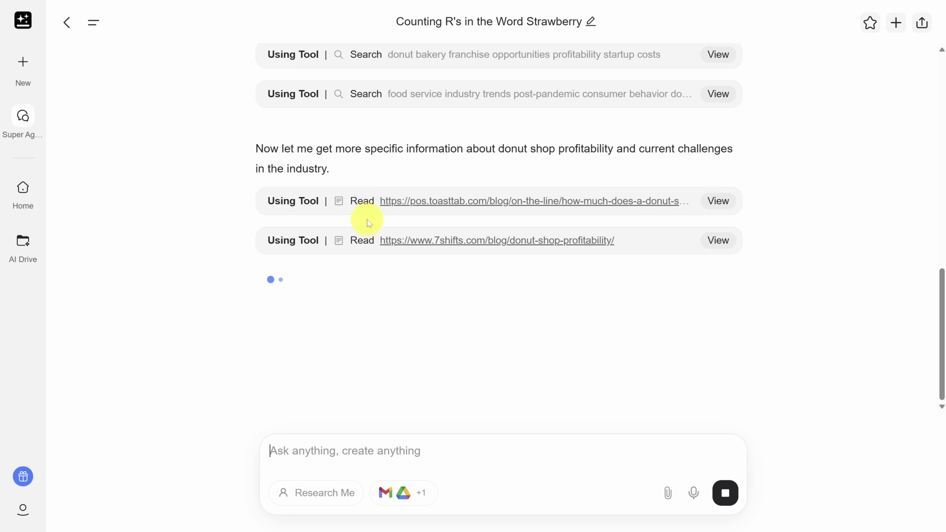
scroll(366, 218, "down", 2)
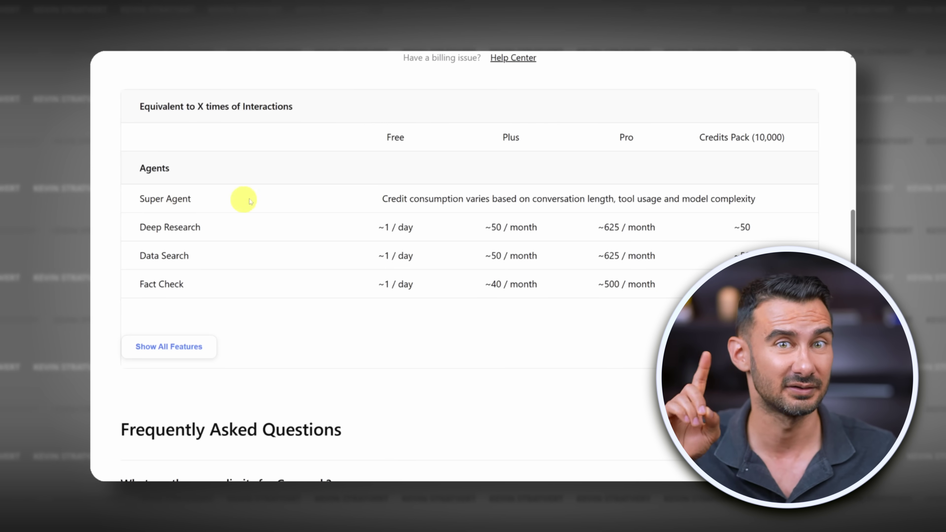
left_click_drag(379, 225, 414, 226)
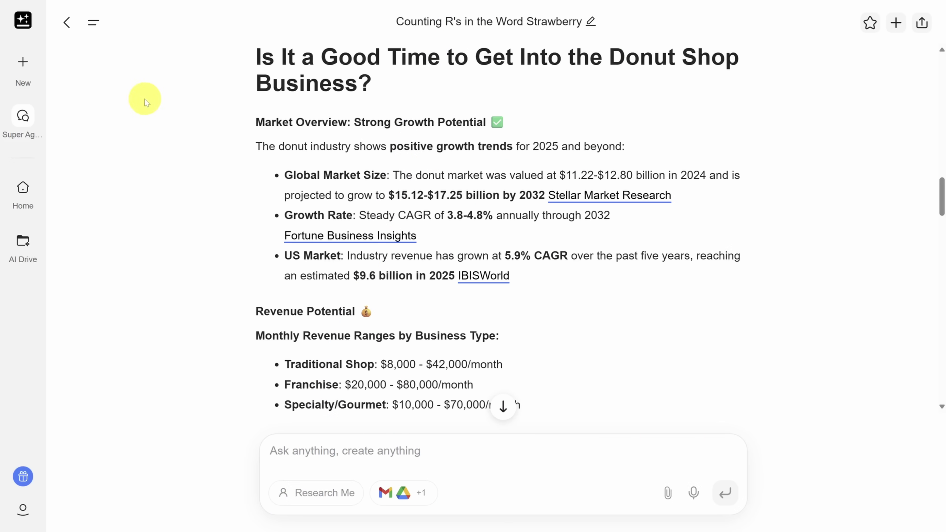
Step: Start a new Call For Me task and look over its Business and Personal call forms
mouse_move(26, 65)
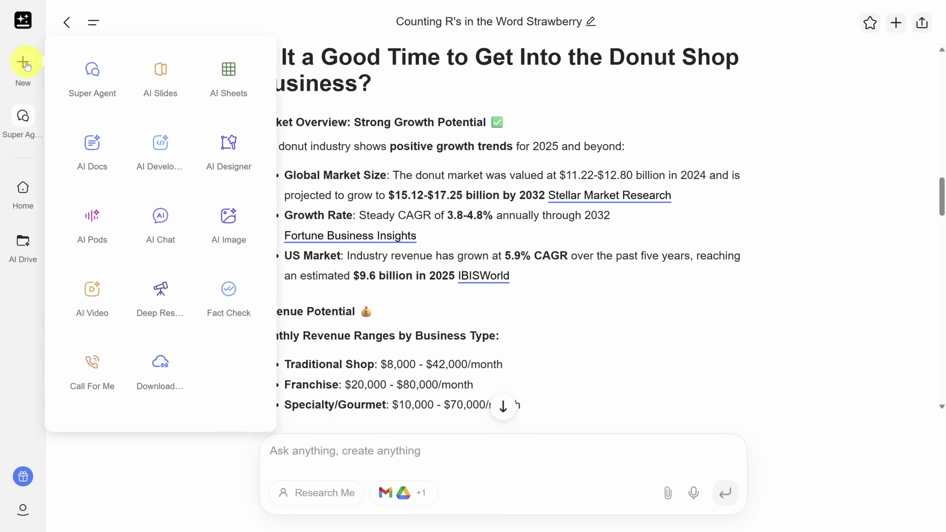
left_click(92, 377)
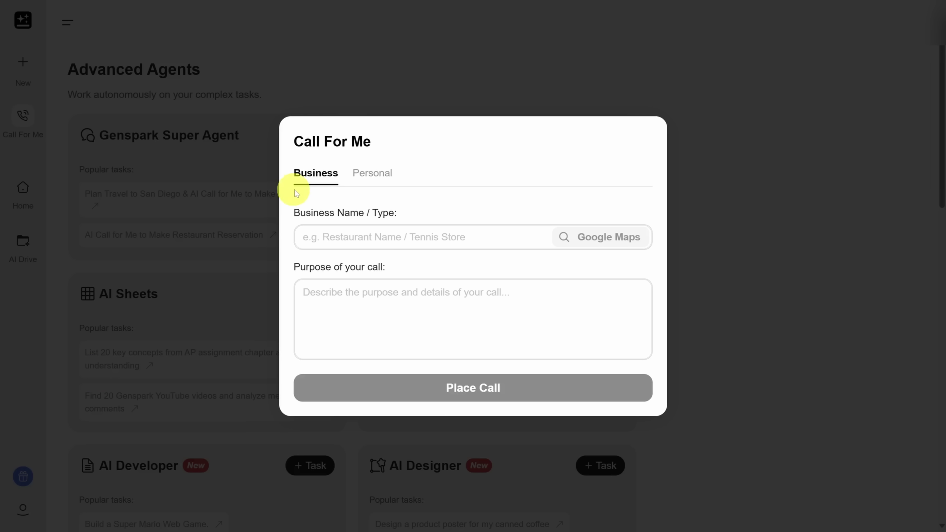
left_click(324, 180)
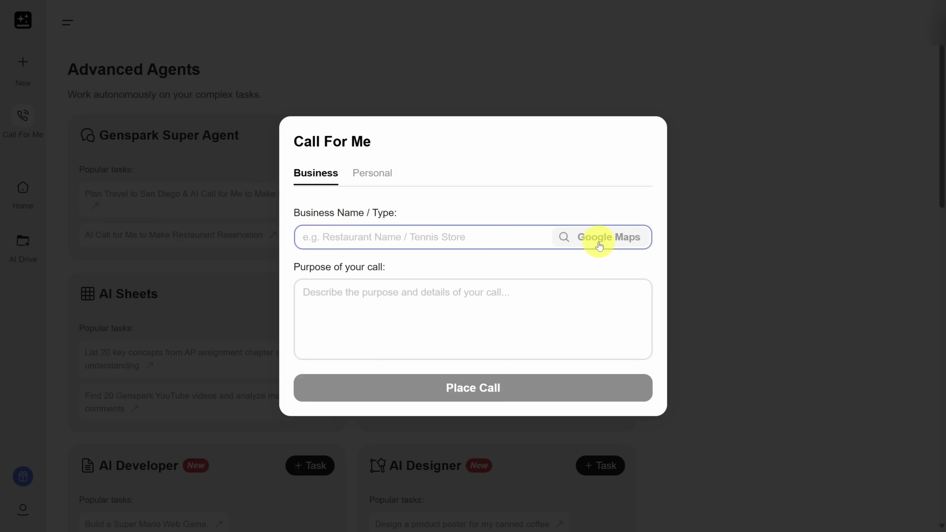
left_click(372, 173)
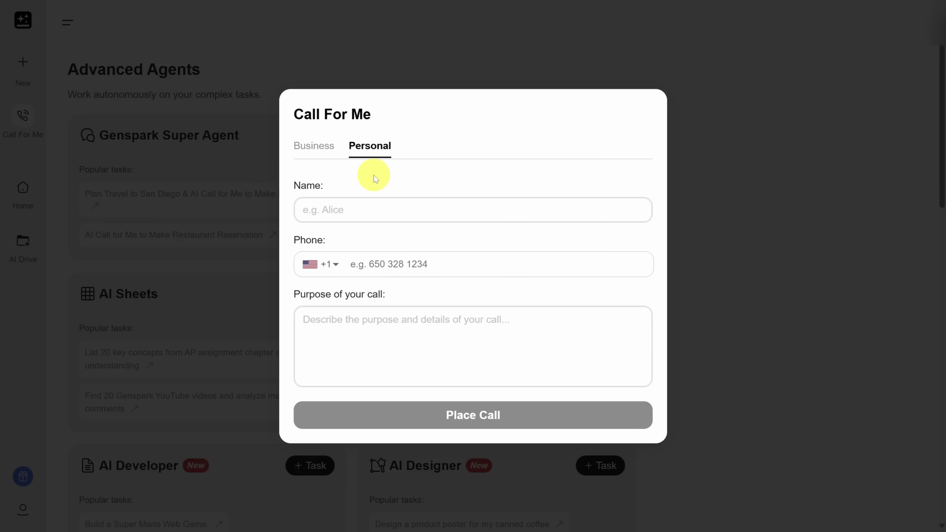
Step: Set up a business call, searching Google Maps for "REI Lynnwood" and choosing the REI store
left_click(313, 147)
left_click(335, 241)
type("REI Lynnwood")
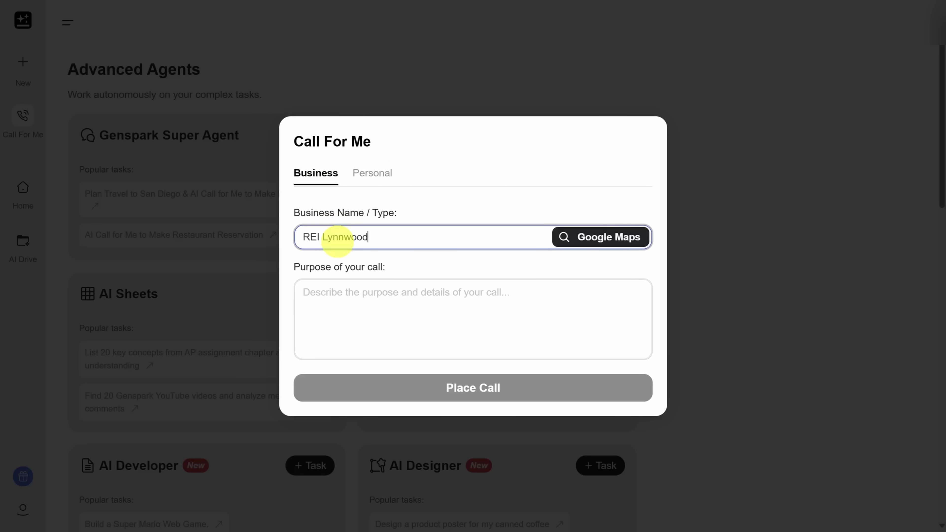
left_click(608, 239)
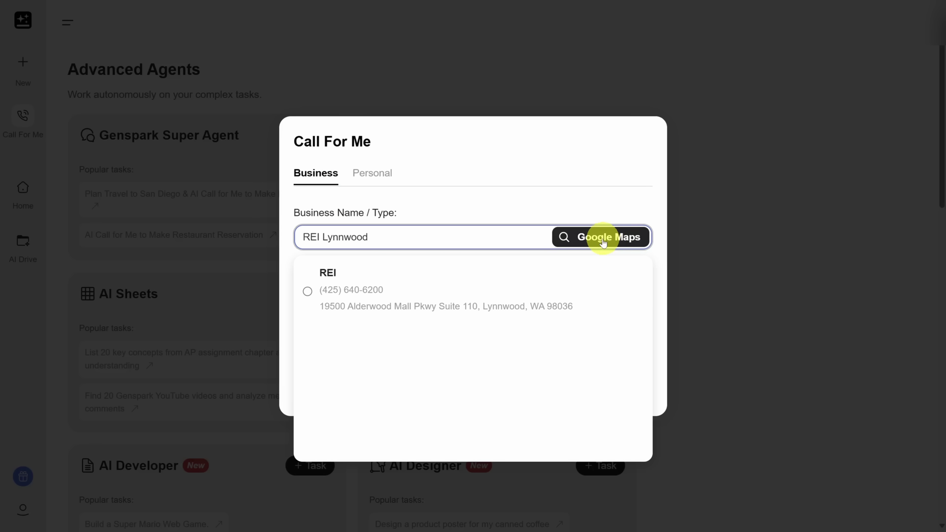
left_click(331, 282)
Step: Set the call's purpose to "Check if they have an Osprey Men's Farpoint 40 Travel Pack in stock." and place the call
left_click(430, 331)
type("Check if they have an Osprey Men’s Farpoint 40 Travel Pack in stock.")
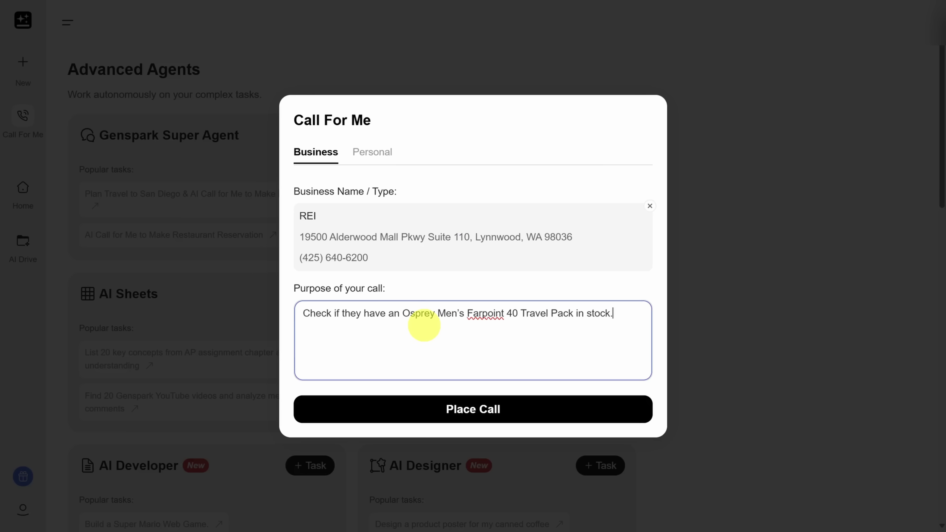
left_click(463, 415)
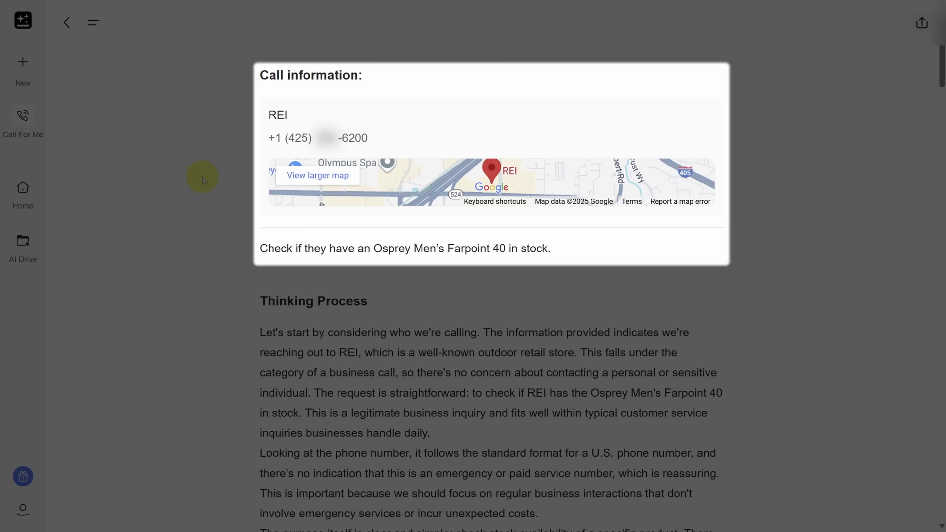
Step: Read through the REI call's information, thinking process and full conversation transcript
scroll(201, 176, "down", 5)
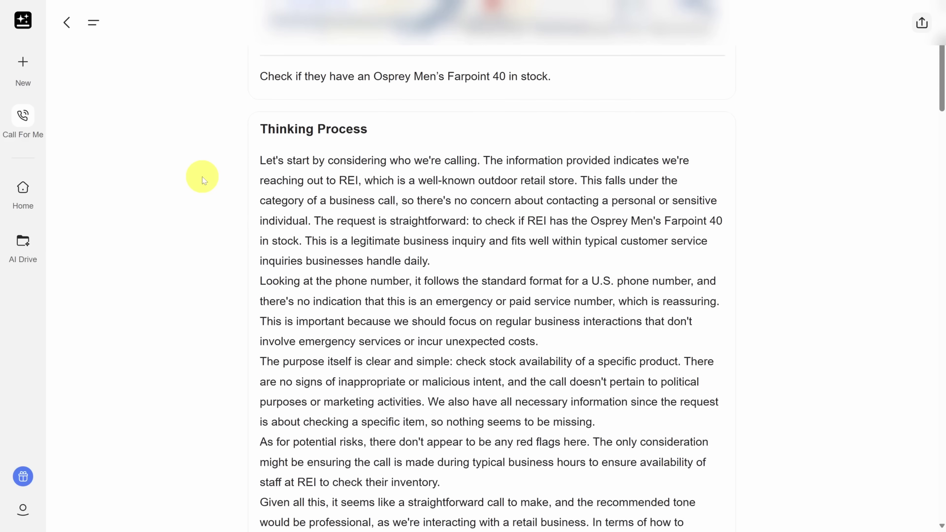
scroll(202, 176, "down", 2)
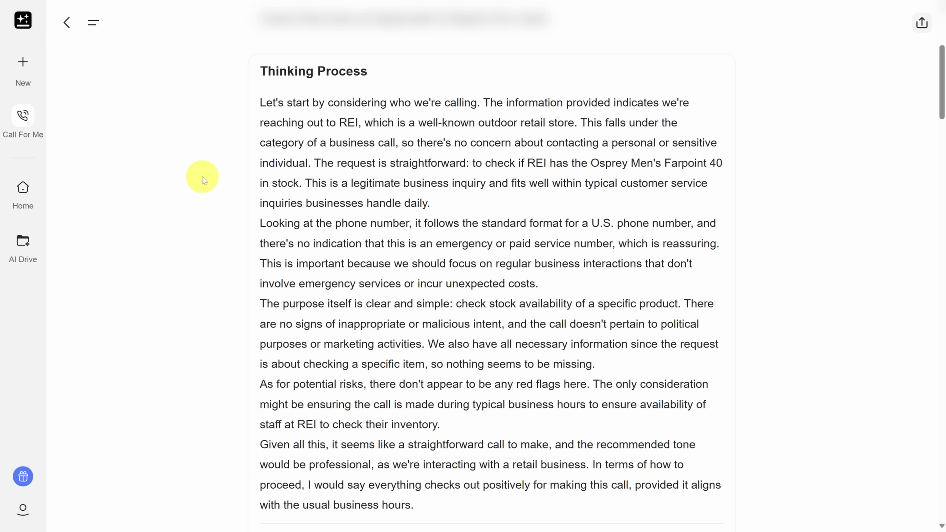
scroll(202, 177, "down", 12)
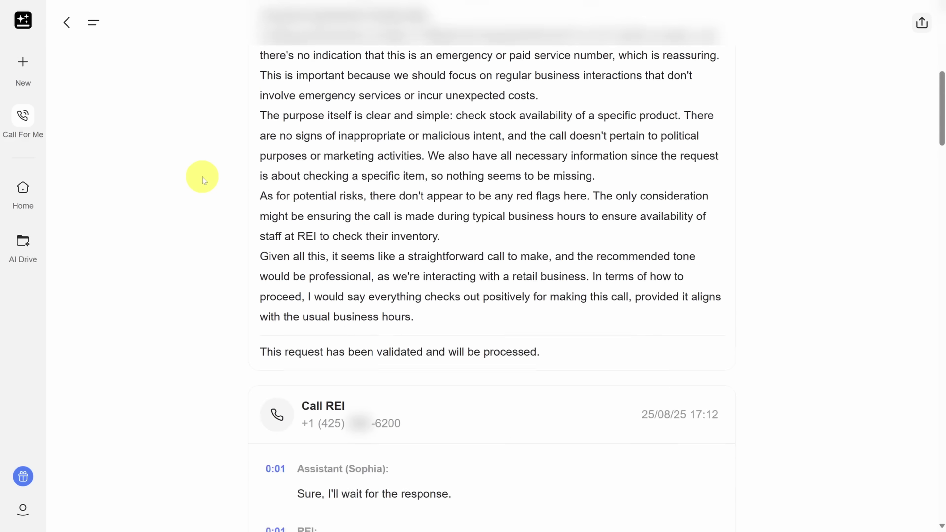
scroll(201, 176, "down", 3)
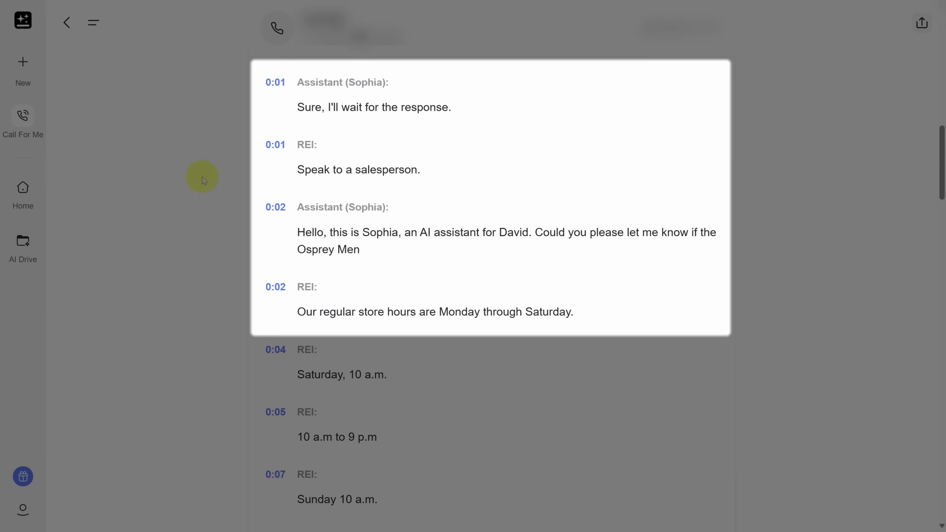
scroll(202, 176, "down", 5)
scroll(202, 177, "down", 10)
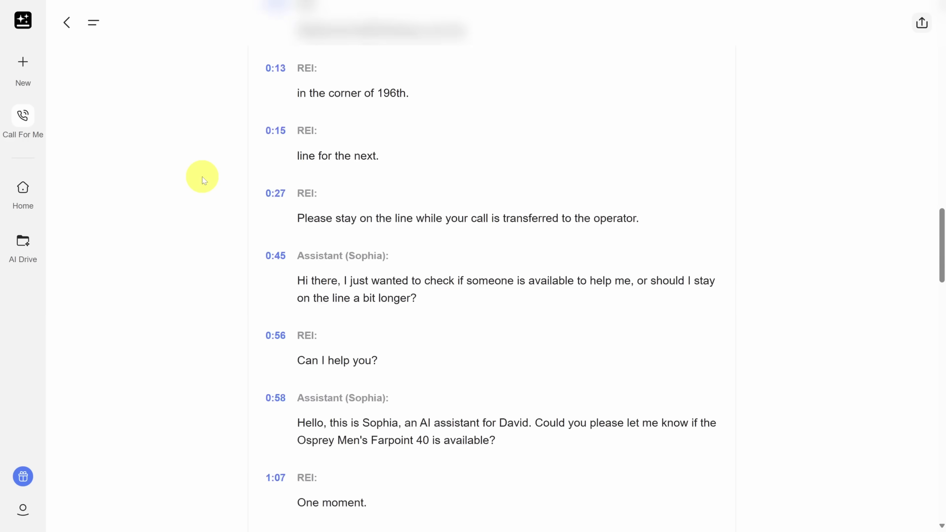
scroll(202, 177, "down", 1)
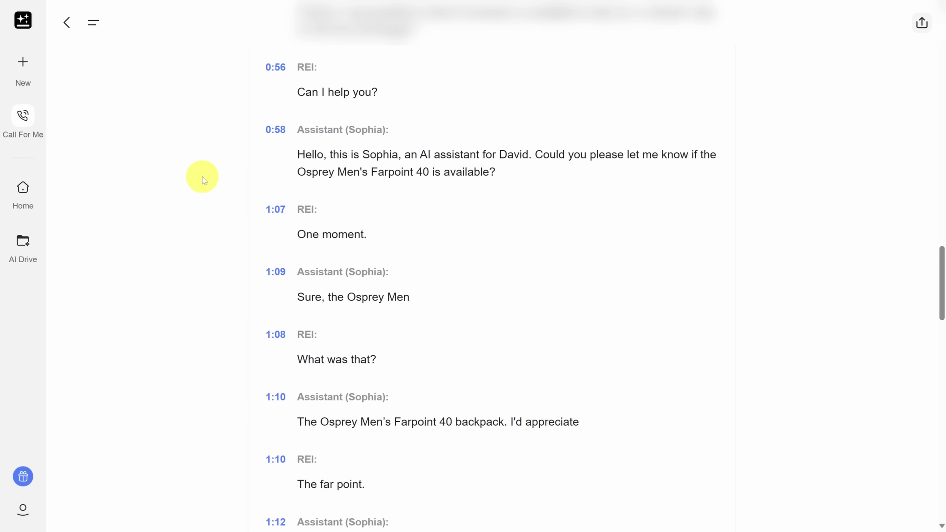
scroll(202, 176, "down", 10)
scroll(201, 177, "down", 18)
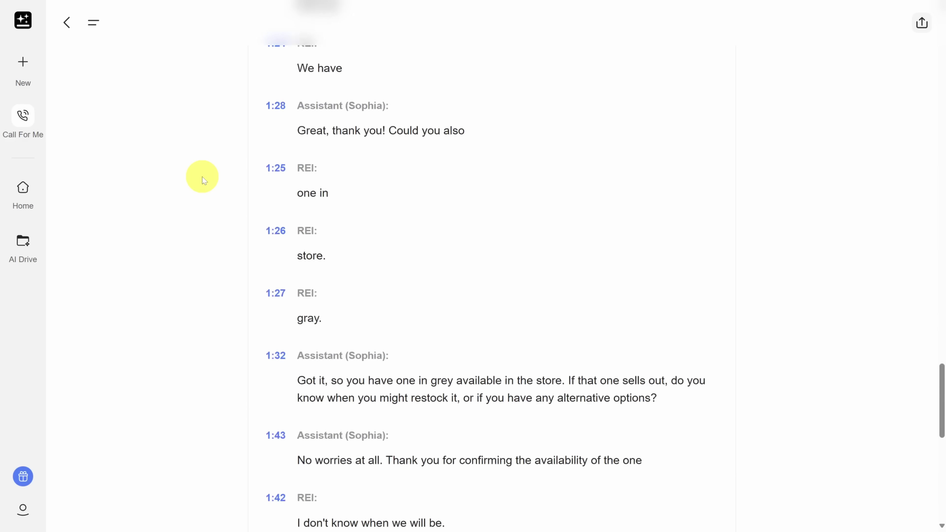
scroll(201, 176, "down", 2)
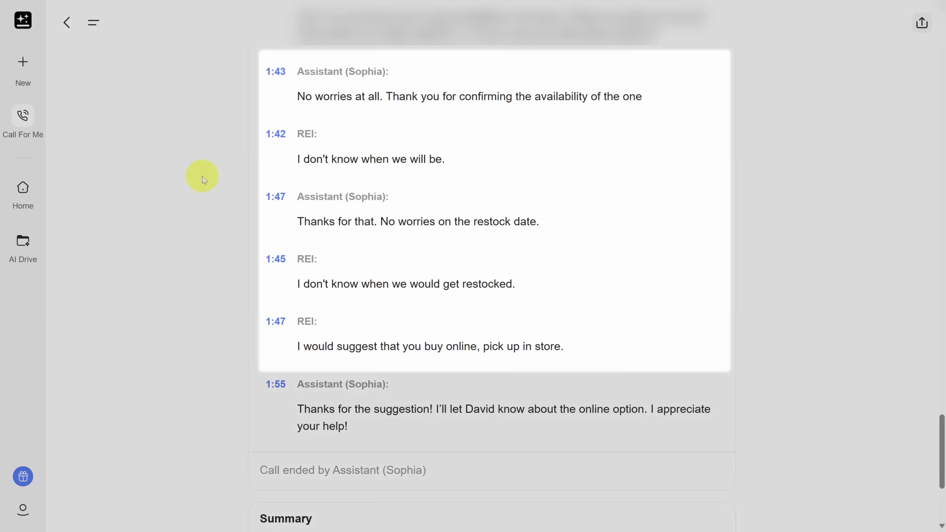
Step: Read the REI call's summary, marking the statements about the backpack's availability and restocking
scroll(201, 176, "down", 5)
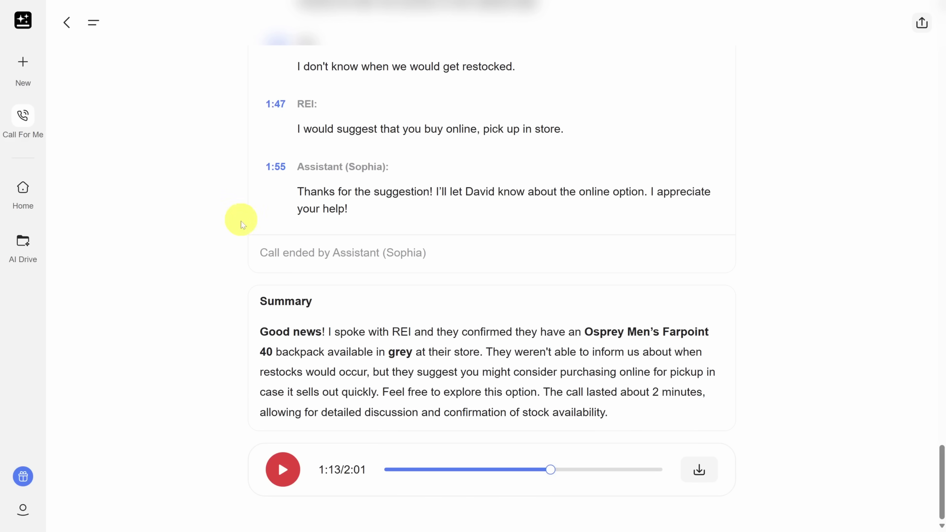
left_click_drag(331, 352, 412, 351)
left_click(483, 352)
left_click_drag(484, 352, 366, 372)
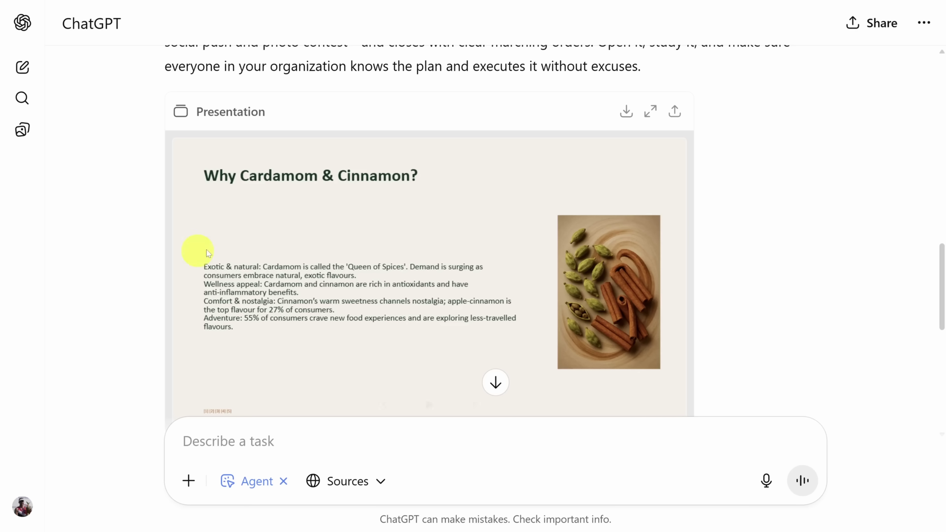
Step: Switch to ChatGPT and expand the generated Cardamom & Cinnamon presentation
left_click(652, 111)
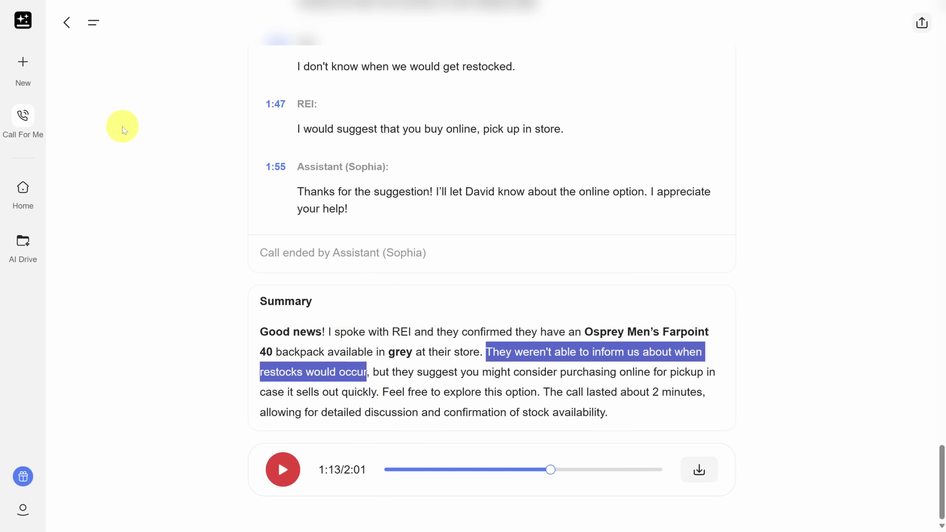
Step: Open a new AI Slides task and browse the Explore and My Templates collections
left_click(22, 64)
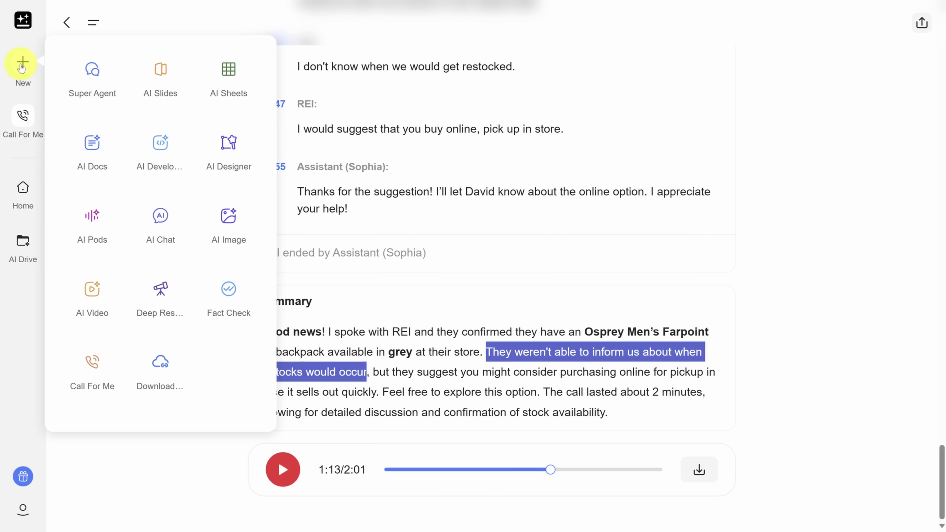
left_click(163, 77)
scroll(213, 96, "down", 8)
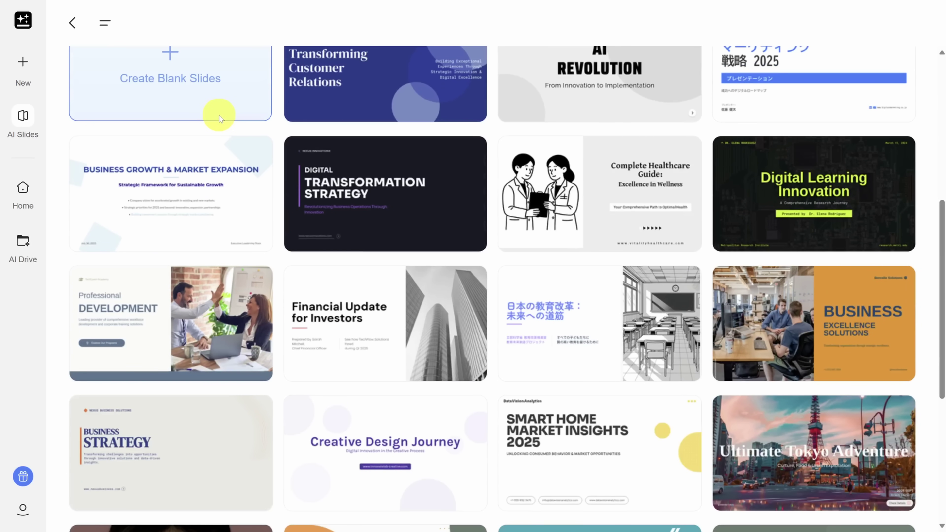
scroll(218, 115, "up", 6)
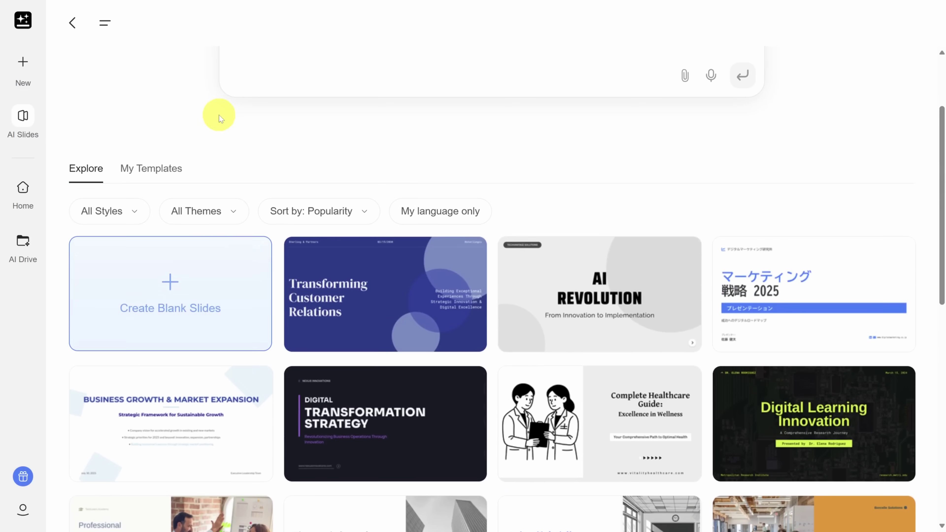
left_click(146, 175)
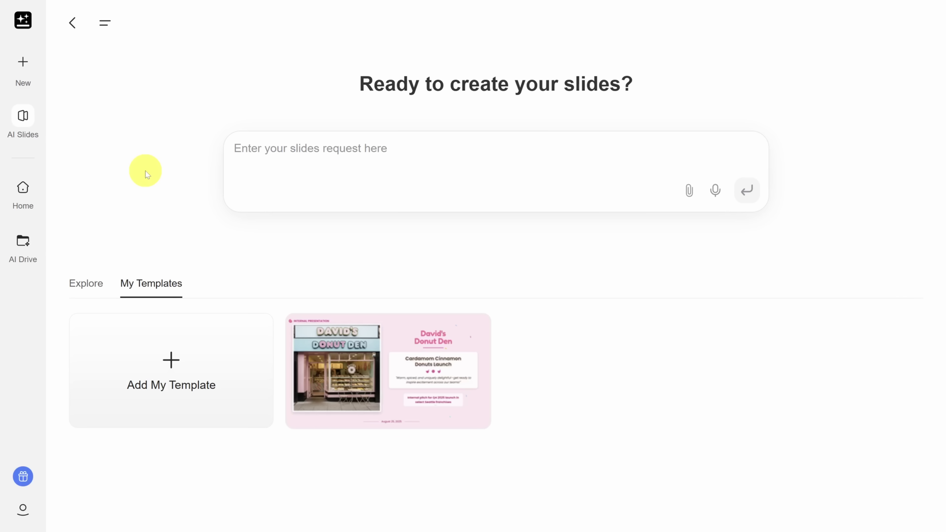
left_click(86, 284)
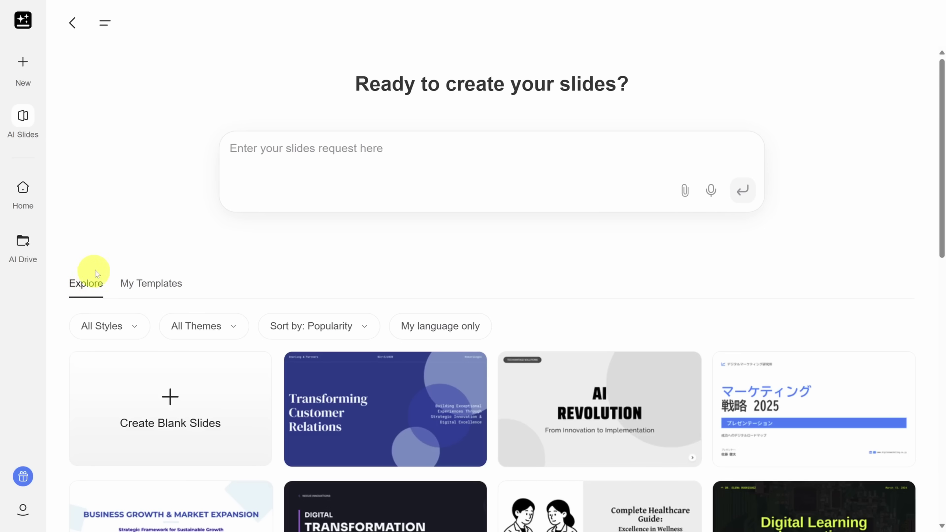
Step: Generate an internal David's Donut Den pitch deck for Cardamom Cinnamon Donuts: Q4 Seattle-area launch (Ballard, Capitol Hill, Redmond), October teasers, #davidsdonutsecrets, $500 Amazon gift card contest
left_click(320, 148)
key("ctrl+v")
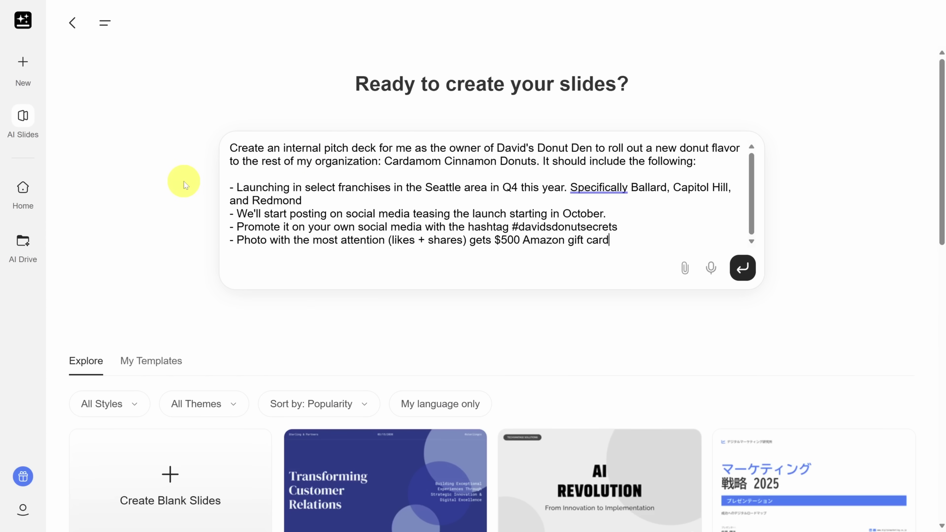
left_click_drag(384, 161, 536, 160)
left_click(424, 186)
key("shift+Down")
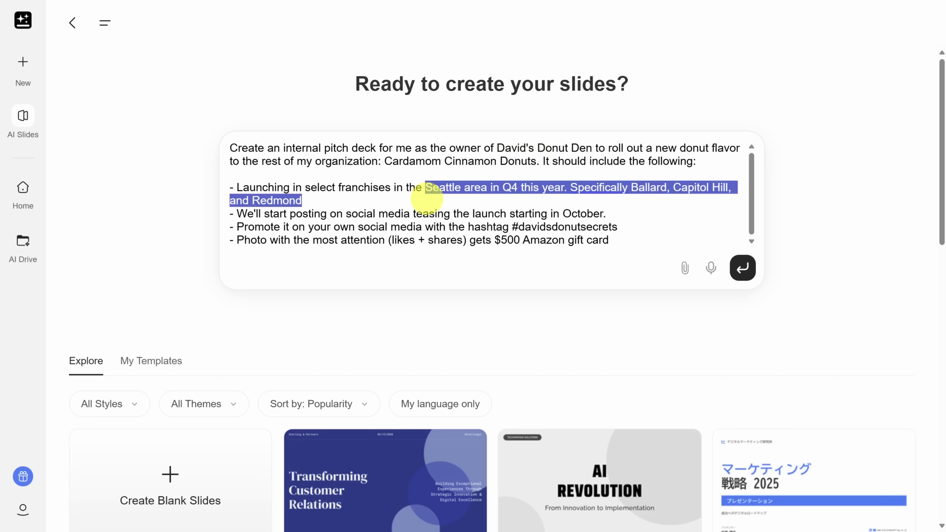
left_click_drag(237, 214, 619, 237)
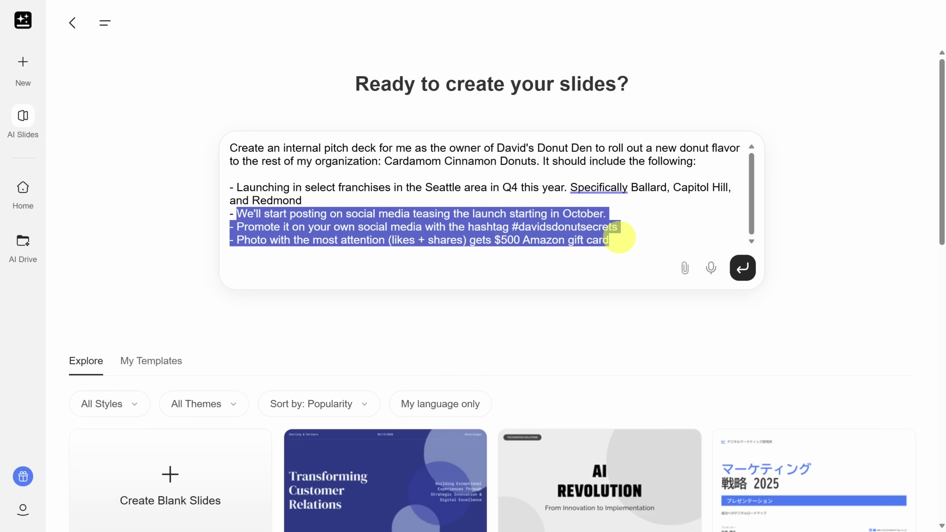
left_click(742, 268)
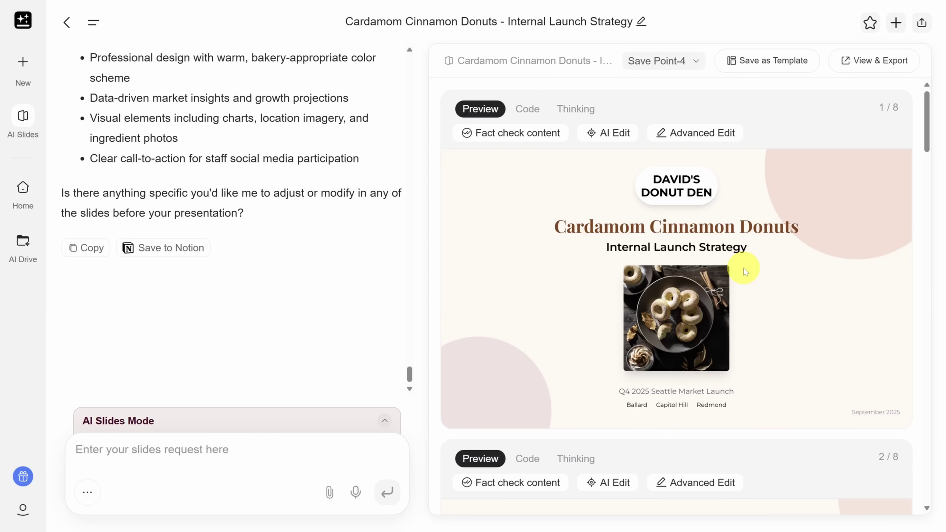
Step: Review all eight slides of the generated Cardamom Cinnamon Donuts deck and view the thinking behind the last slide
scroll(743, 267, "down", 3)
scroll(743, 268, "down", 5)
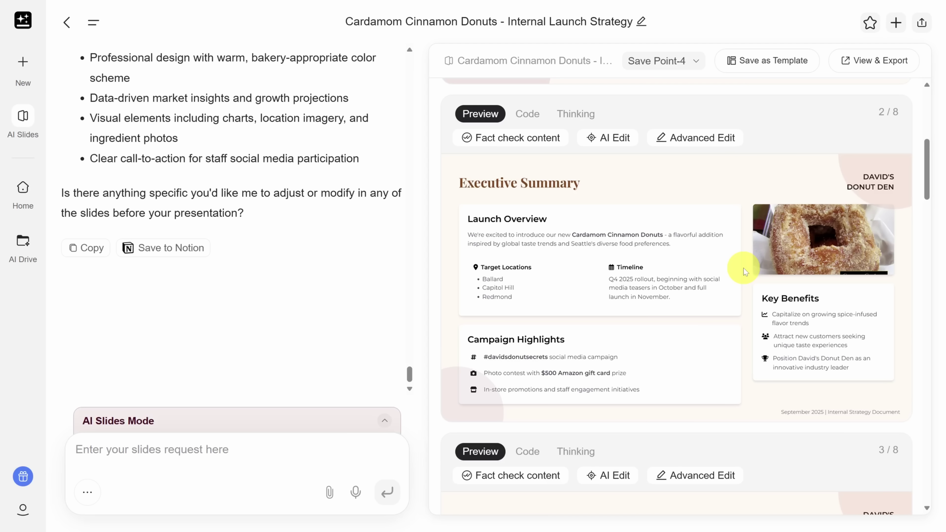
scroll(743, 268, "down", 8)
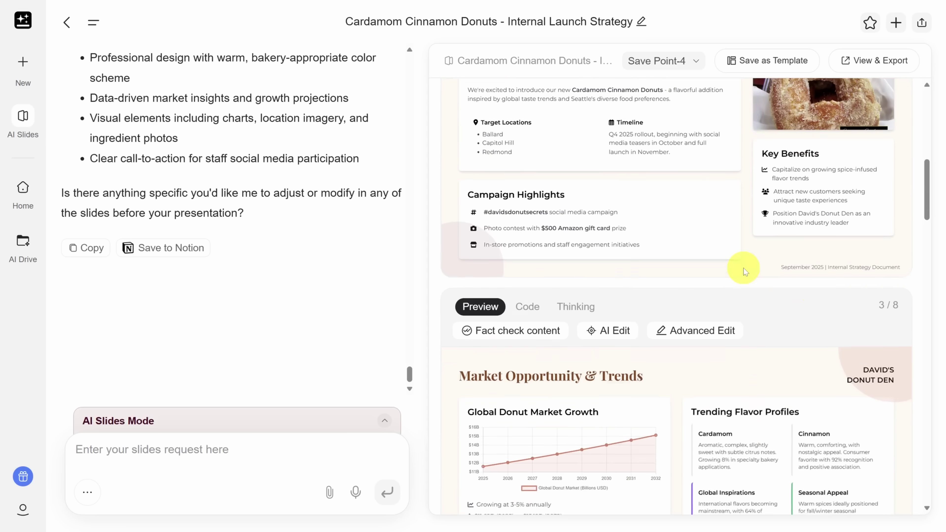
scroll(743, 267, "down", 10)
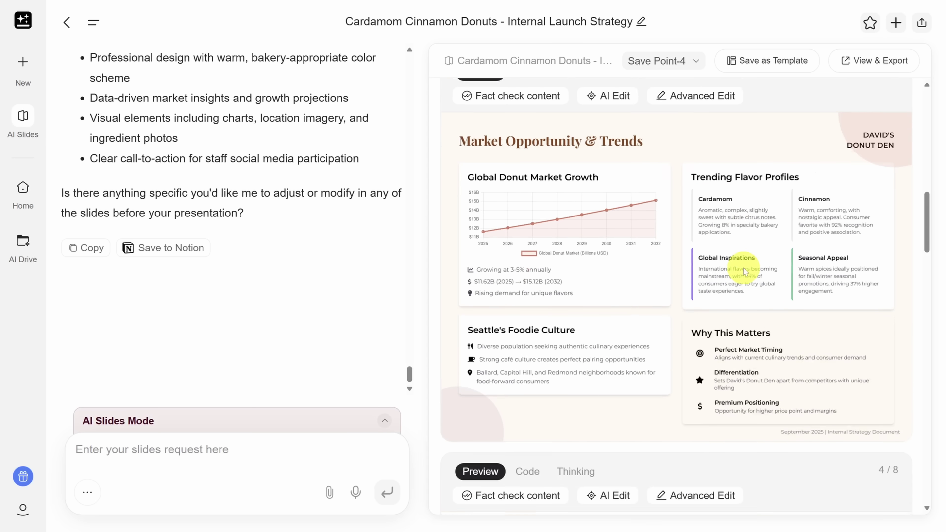
scroll(743, 268, "down", 11)
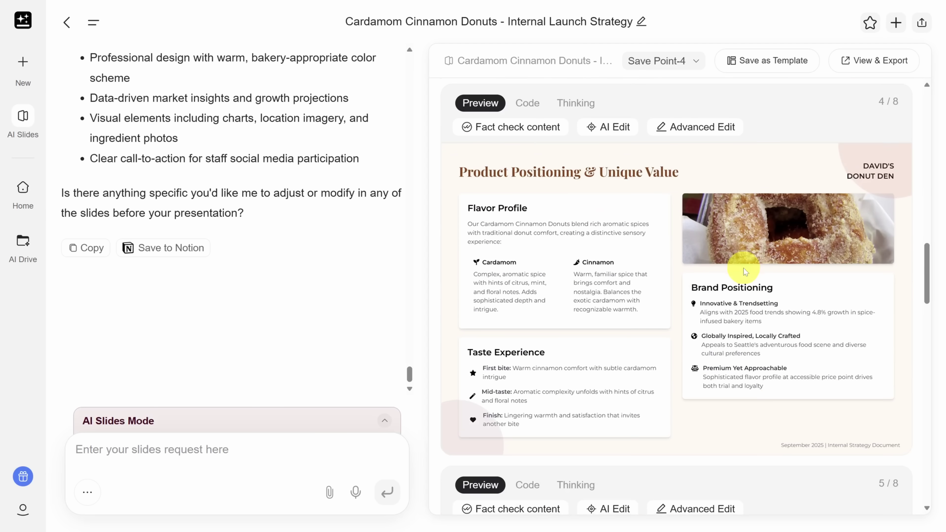
scroll(743, 267, "down", 14)
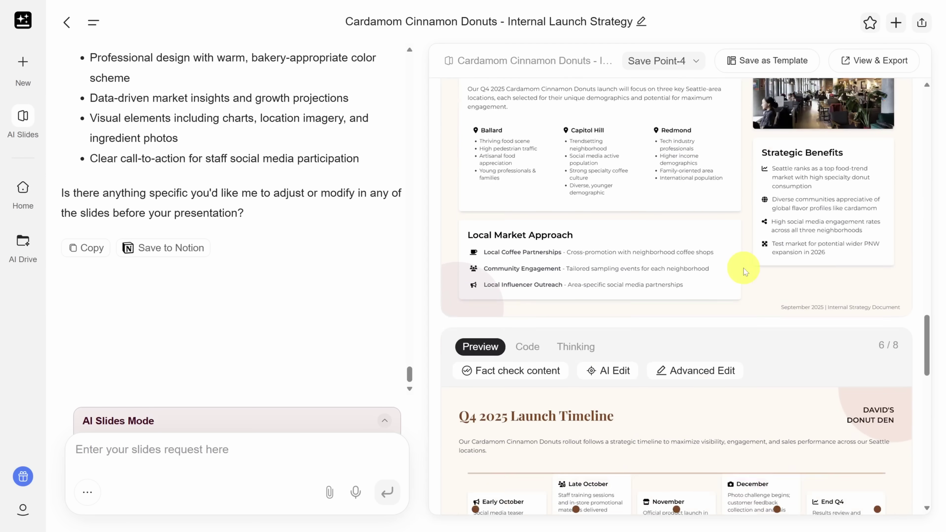
scroll(744, 268, "down", 12)
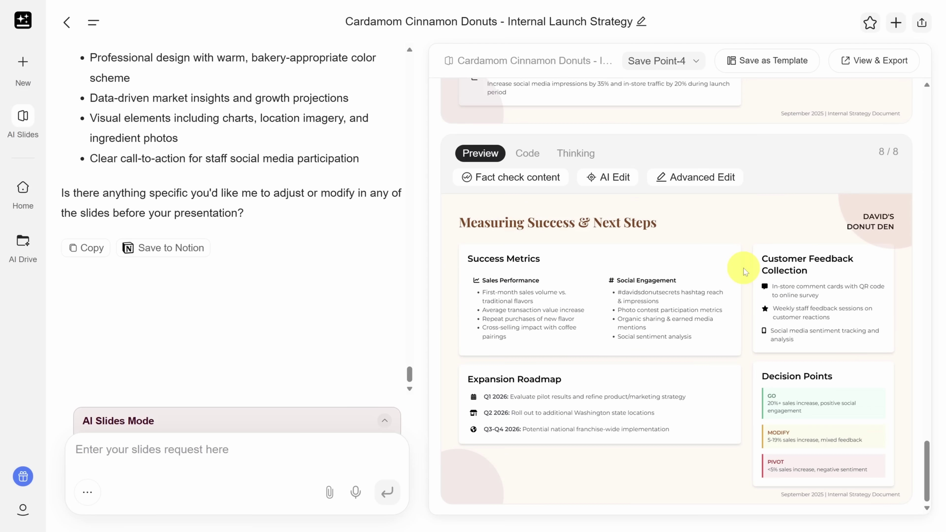
left_click(577, 155)
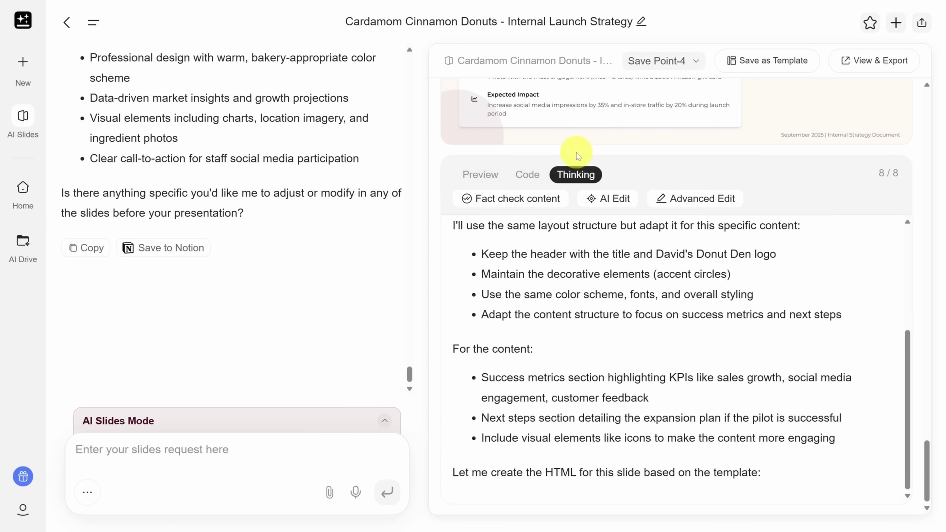
Step: Open slide 4, Product Positioning & Unique Value, in the advanced editor and try moving its donut image slightly
scroll(576, 153, "up", 20)
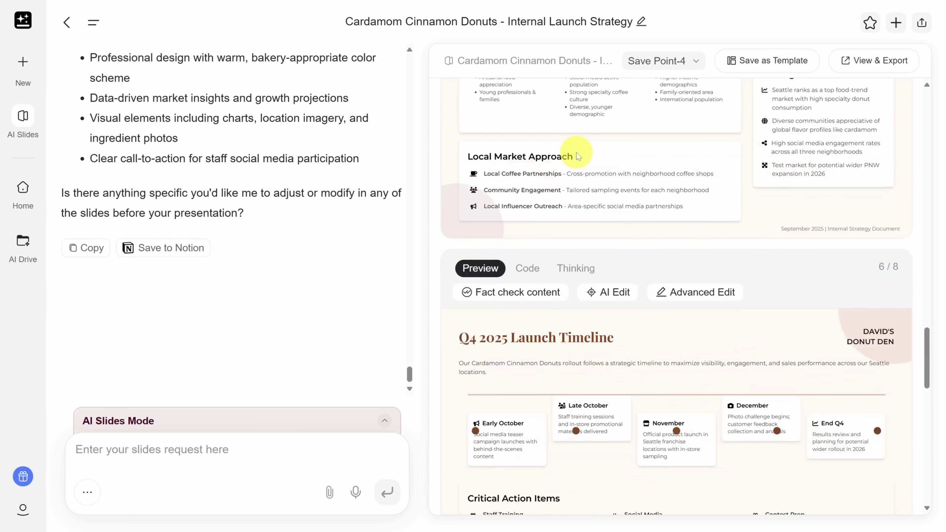
scroll(576, 153, "up", 10)
scroll(576, 152, "down", 4)
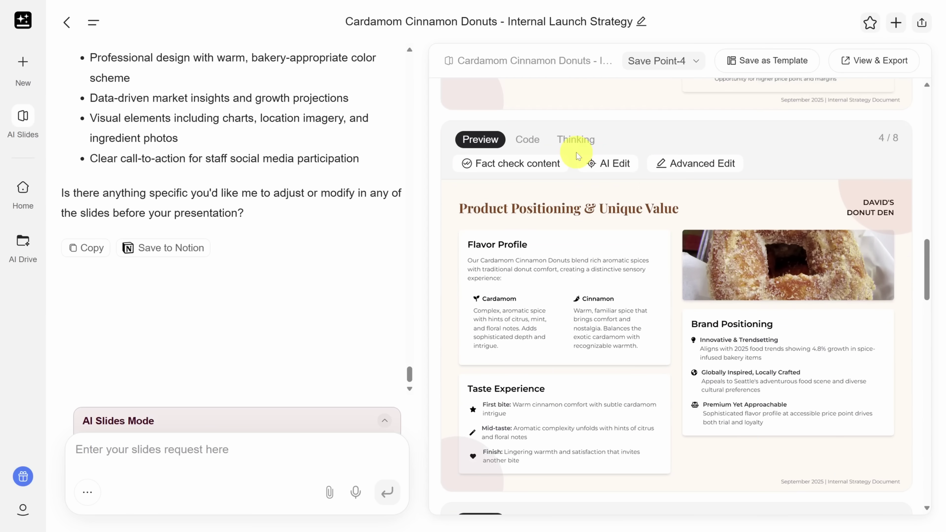
scroll(577, 153, "down", 2)
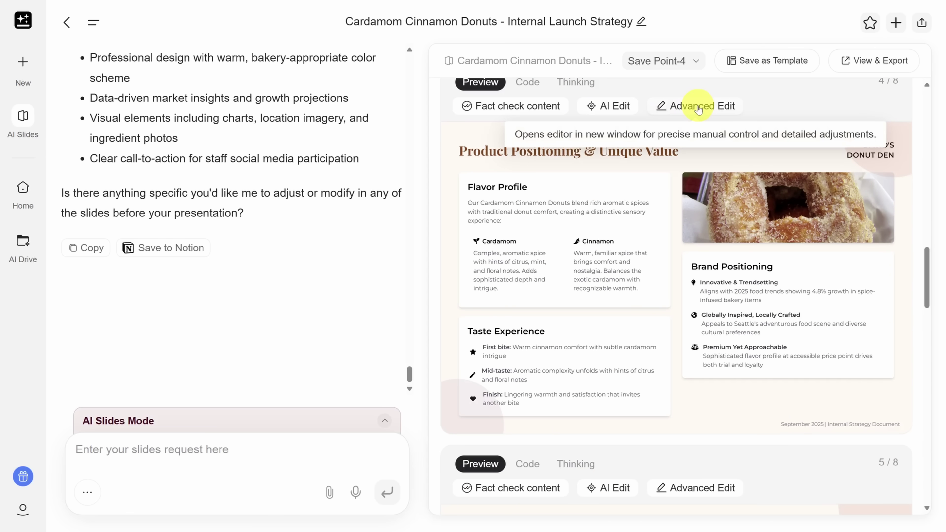
left_click(697, 108)
left_click(697, 199)
mouse_move(701, 197)
left_mouse_down()
mouse_move(536, 152)
mouse_move(564, 176)
mouse_move(629, 195)
mouse_move(747, 188)
mouse_move(591, 180)
mouse_move(715, 195)
mouse_move(703, 191)
left_mouse_up()
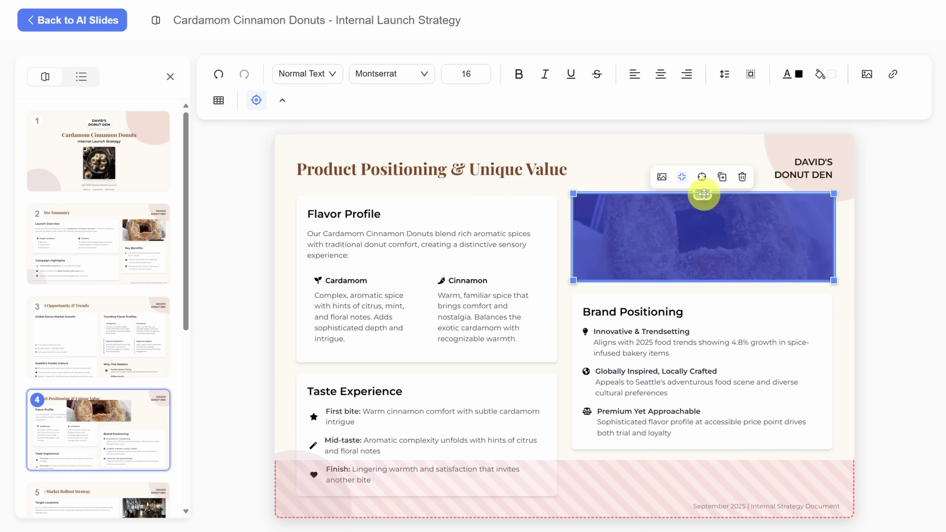
Step: Shorten slide 4's title to "Product Positioning" and return to the AI Slides deck
left_click(450, 169)
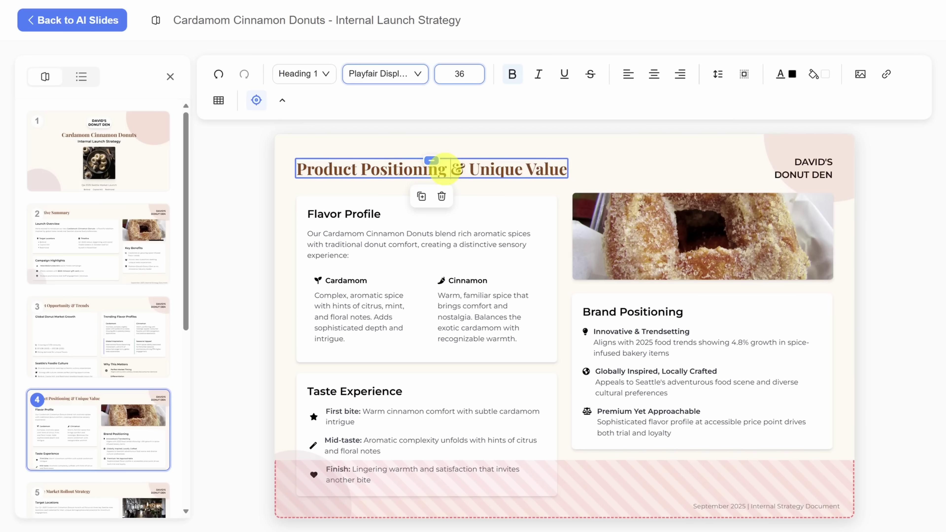
left_click_drag(450, 168, 586, 177)
key("BackSpace")
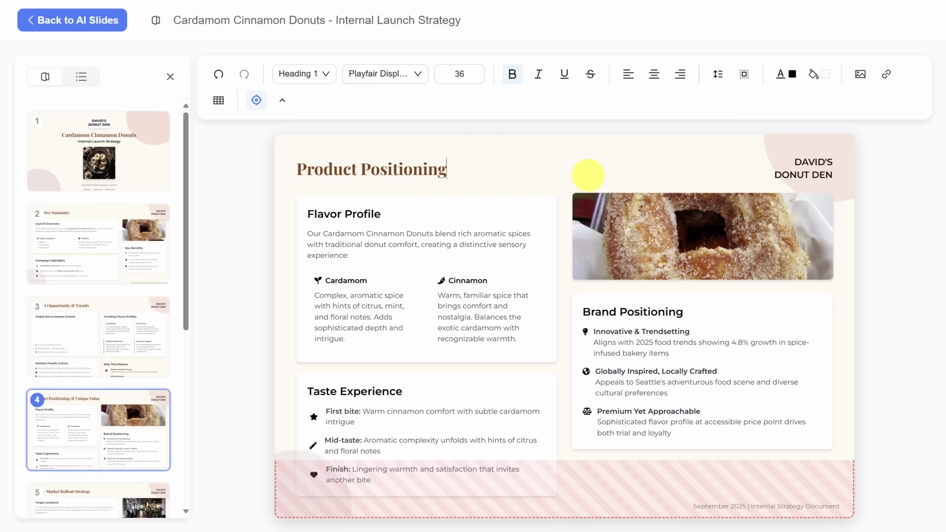
left_click(73, 22)
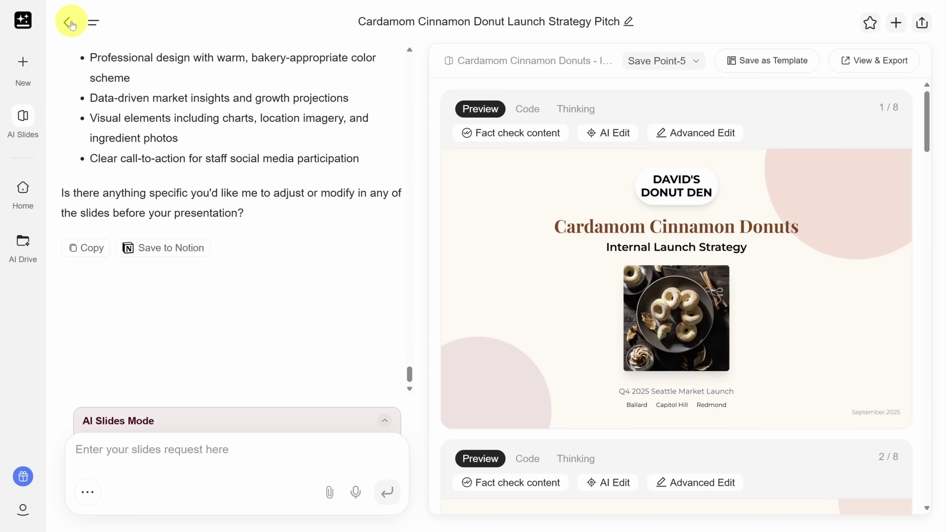
Step: Attach the donut shop picture and ask the AI to change to a different, warmer template with that picture on the opening slide
left_click(612, 138)
left_click(285, 458)
type("Can you change to a different template that's warmer and has the attached picture on the opening slide?")
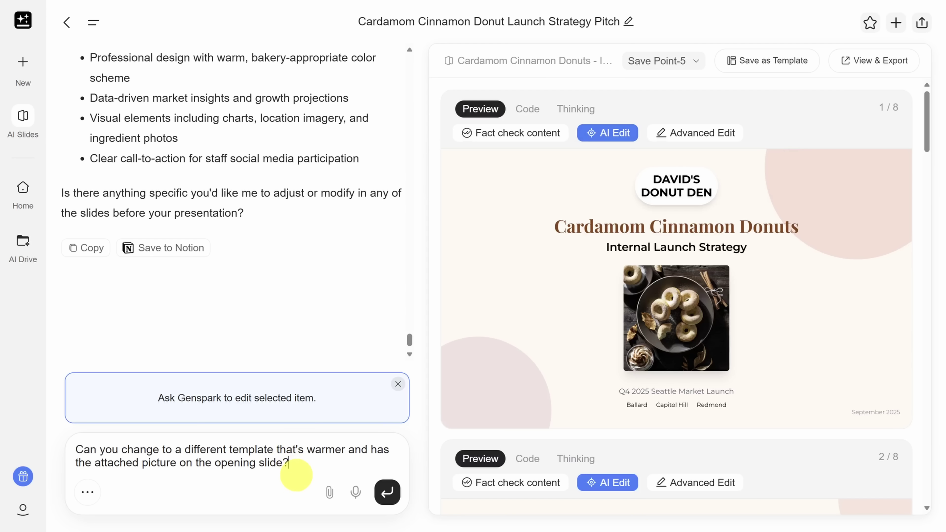
mouse_move(447, 2)
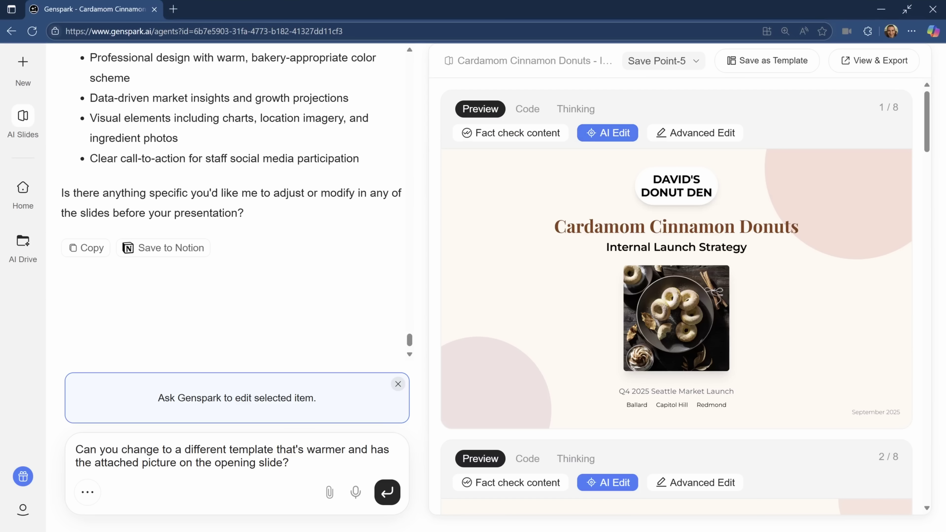
left_click_drag(387, 239, 221, 460)
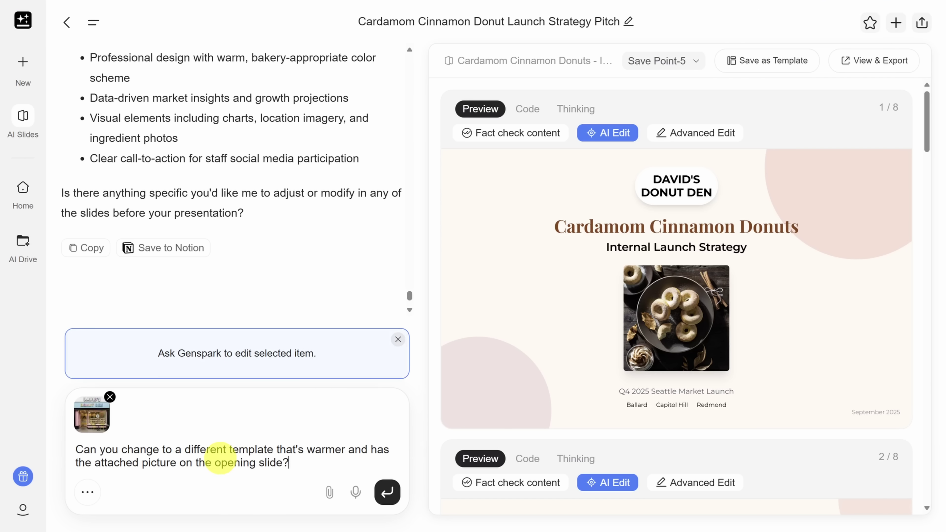
left_click(389, 494)
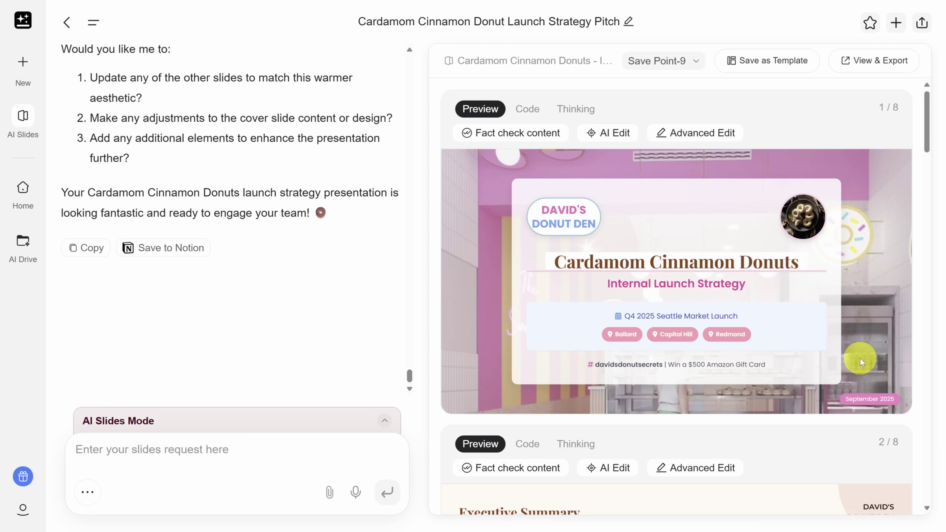
Step: Run a fact check of all content on slide 3, Market Opportunity & Trends, requesting references with clickable links
scroll(860, 358, "down", 10)
scroll(720, 348, "down", 8)
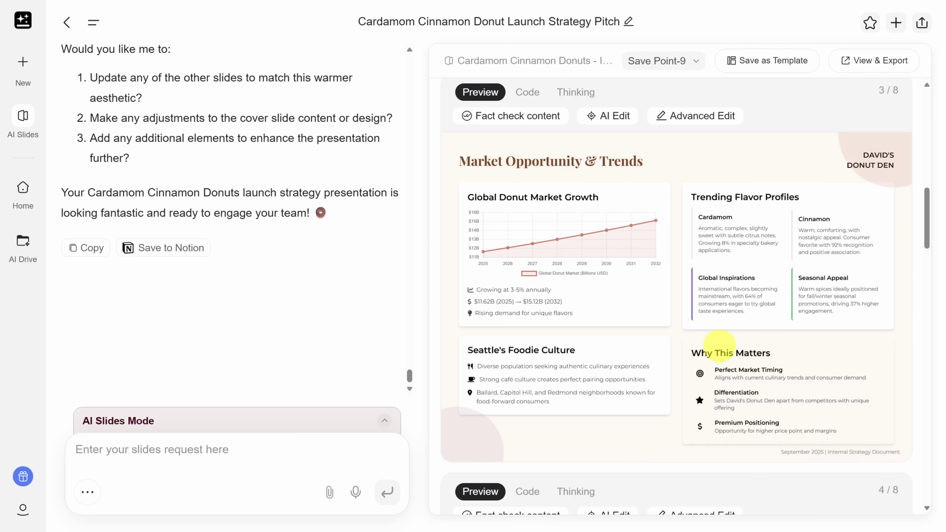
left_click(502, 119)
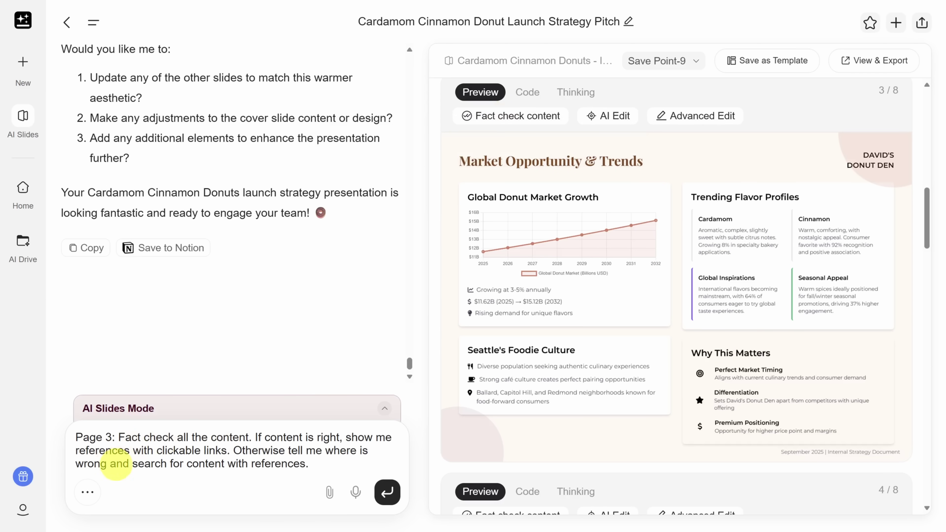
left_click(384, 492)
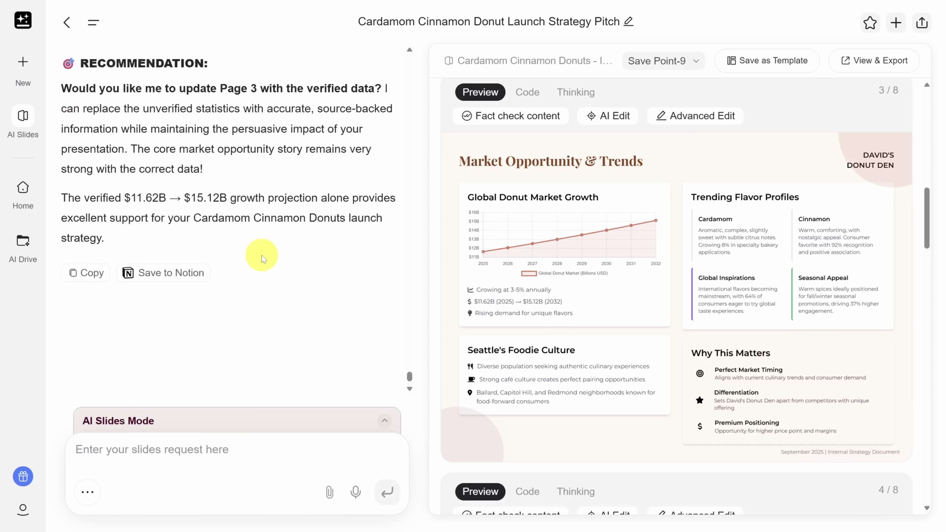
Step: Read the page 3 fact-check results, covering the verified content, unverified claims, replacement data and recommendation
scroll(262, 254, "up", 10)
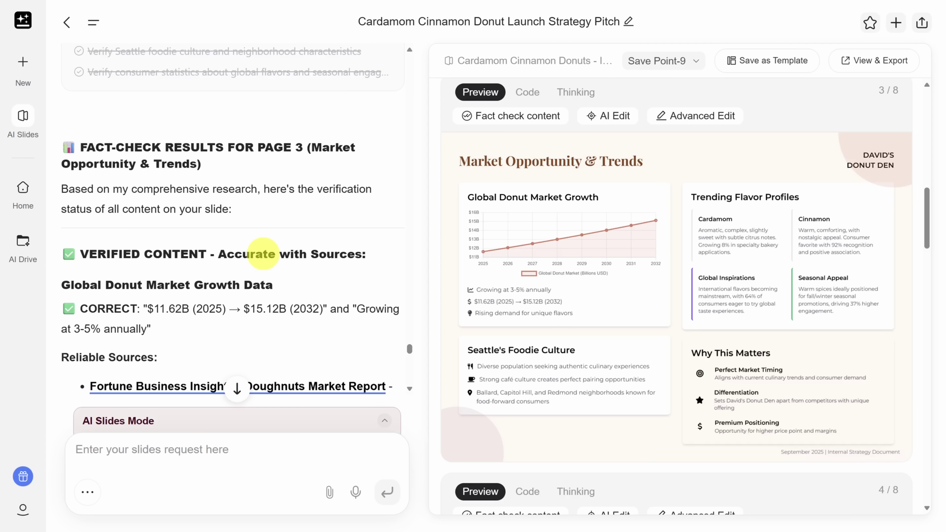
scroll(263, 253, "down", 5)
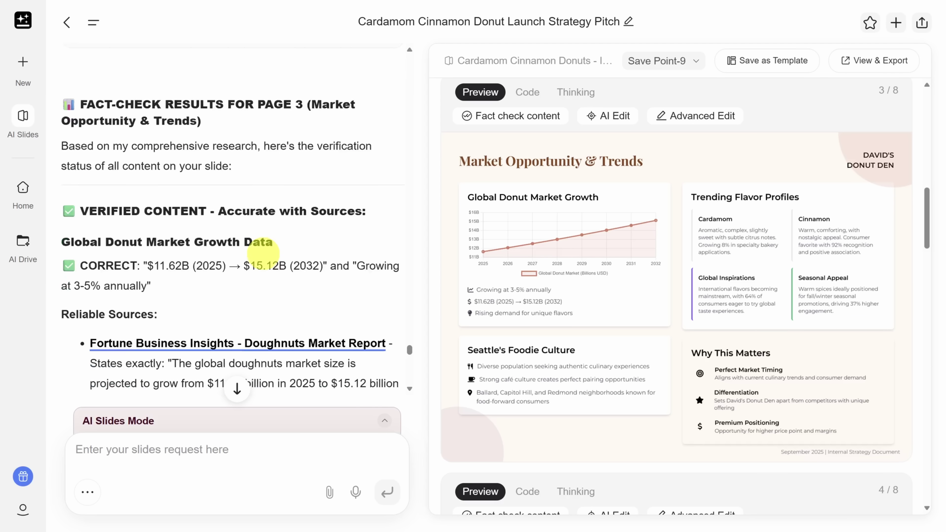
scroll(263, 254, "down", 10)
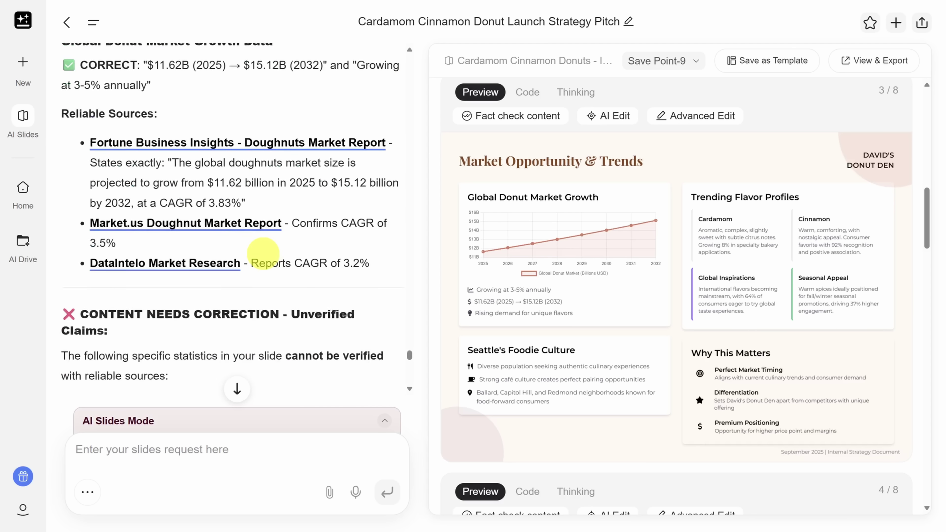
scroll(263, 253, "up", 2)
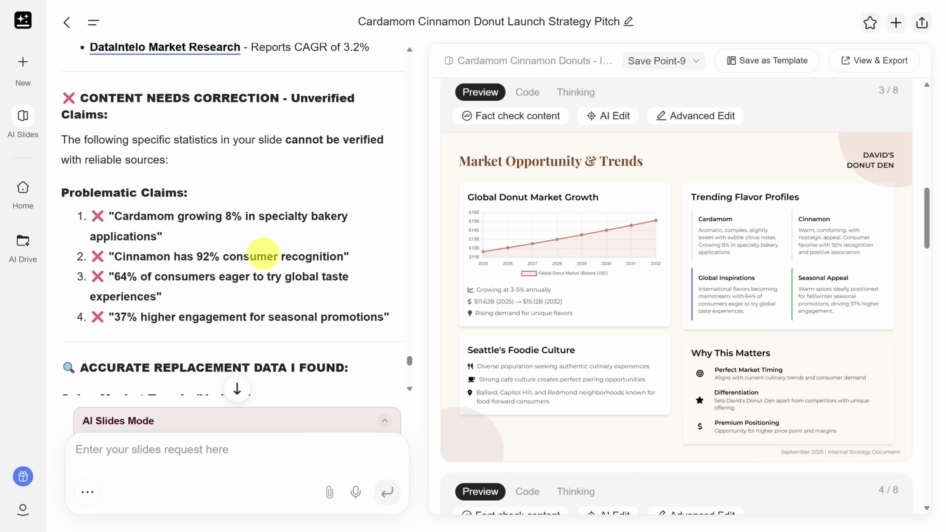
scroll(263, 253, "down", 8)
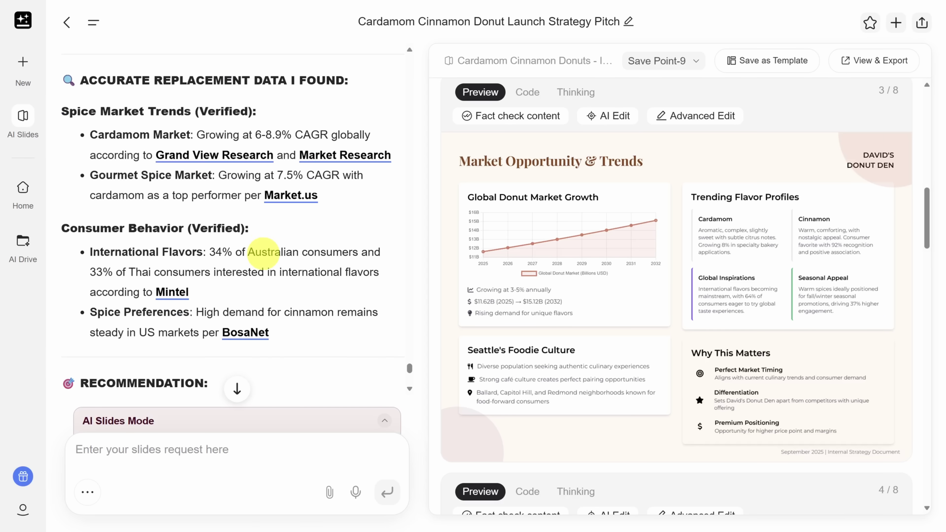
scroll(263, 253, "down", 8)
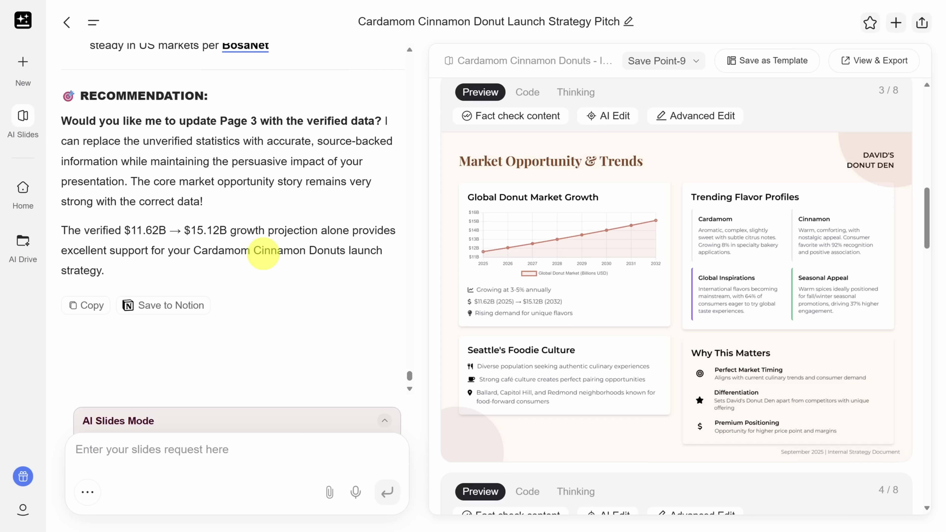
Step: Export all pages (1-8) of the presentation in PPTX format
left_click(876, 63)
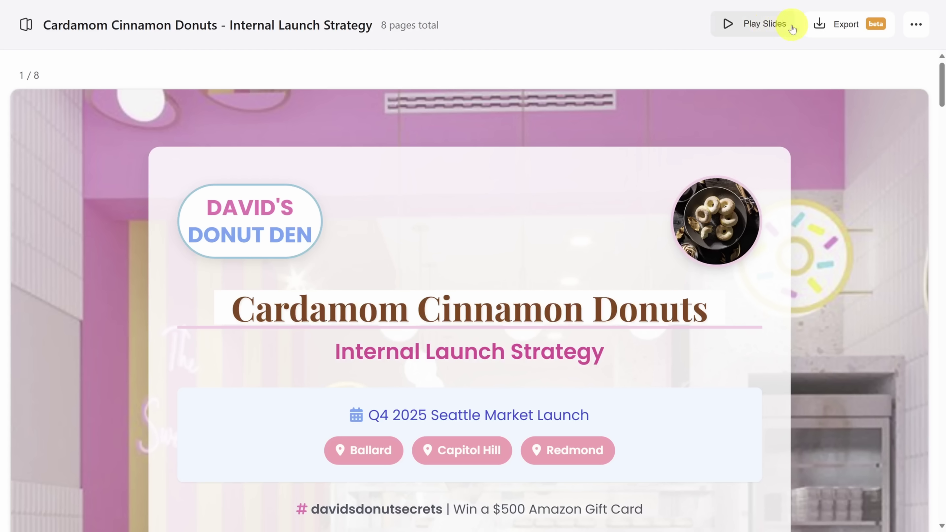
left_click(852, 24)
left_click(544, 225)
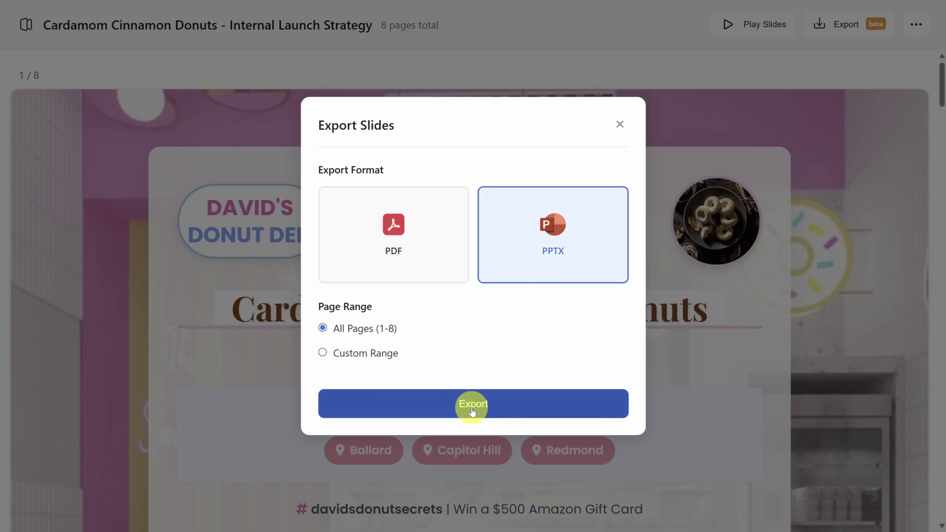
left_click(472, 409)
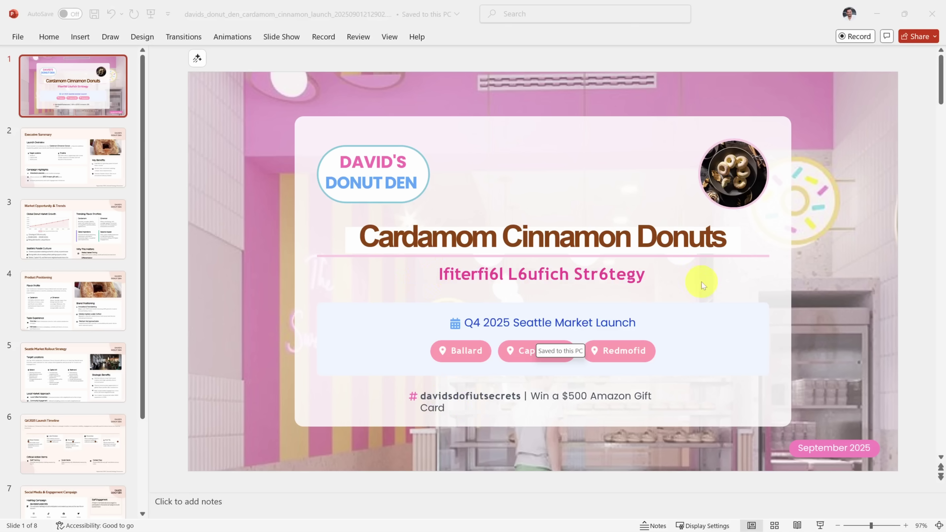
Step: Inspect slides 2 and 3 of the exported deck in PowerPoint, showing Market Opportunity & Trends as a full-screen slide show
left_click(70, 165)
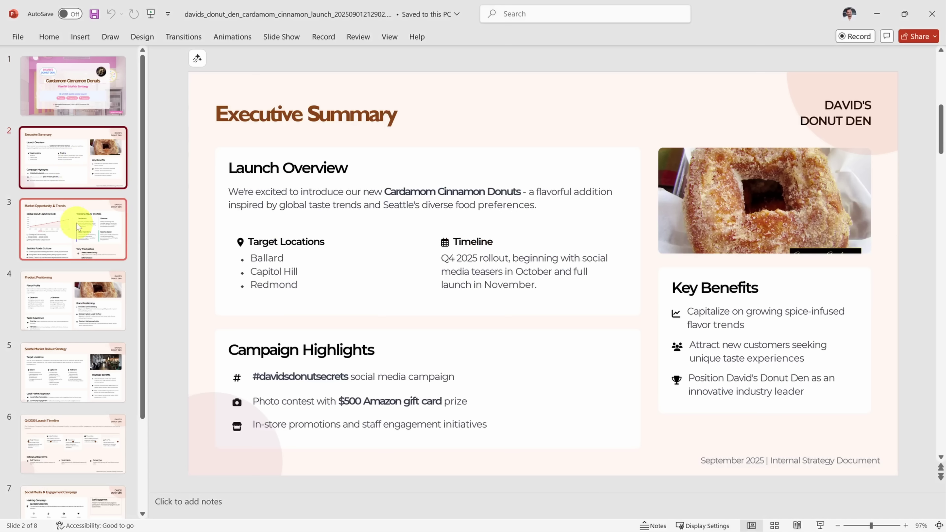
left_click(76, 233)
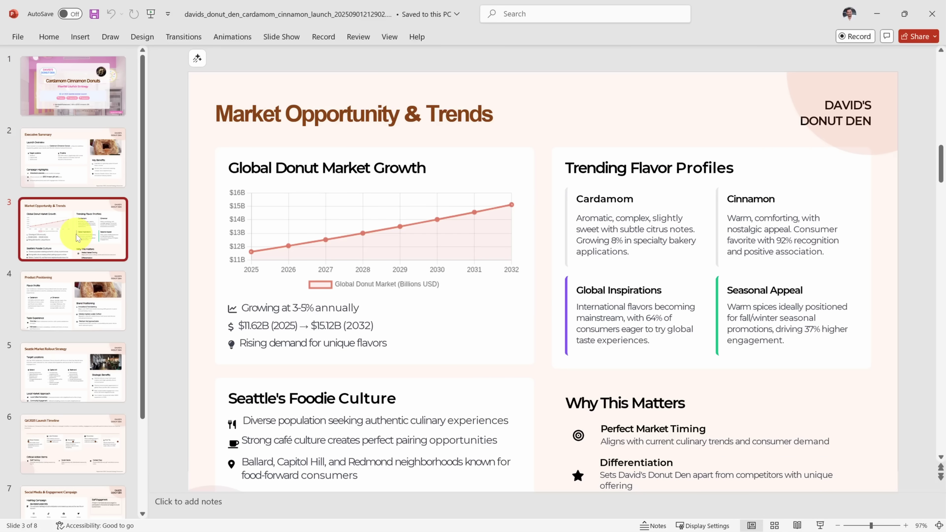
key("shift+F5")
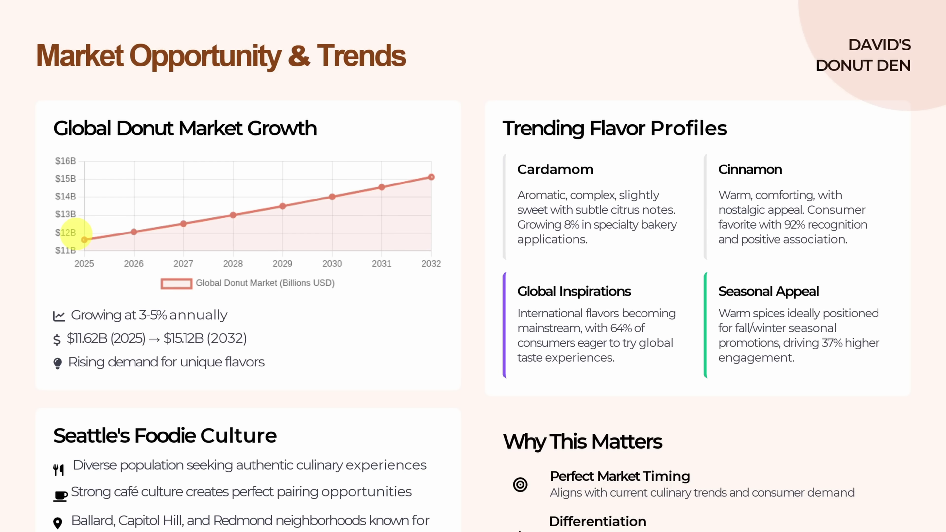
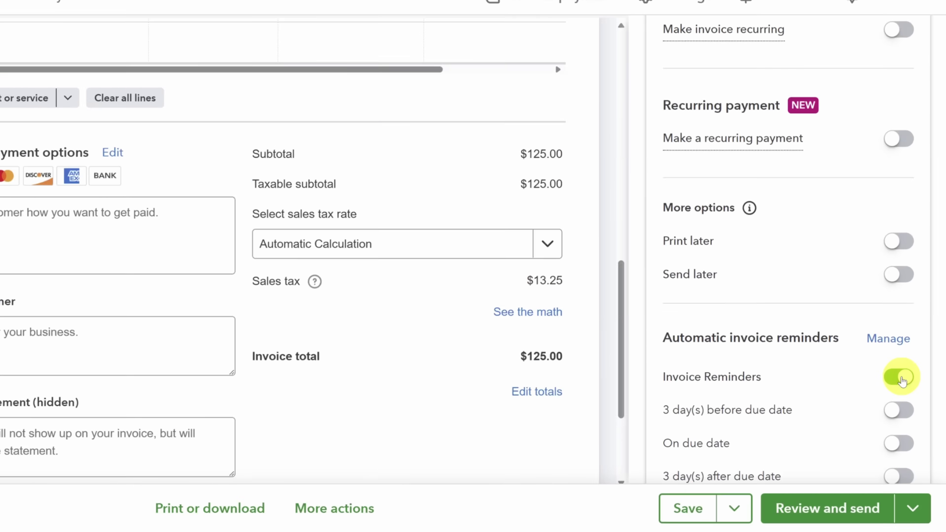
scroll(880, 284, "down", 4)
left_click(875, 172)
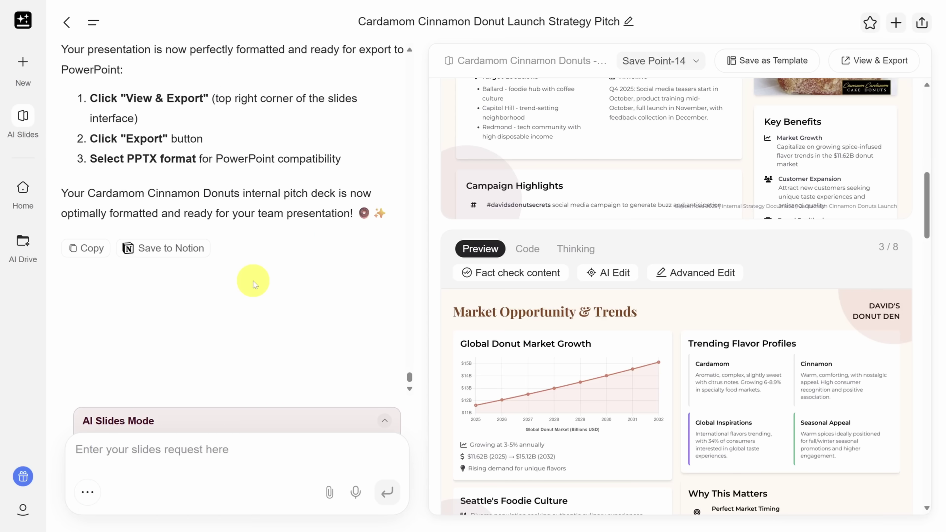
Step: Start a new AI Chat and review the available models, keeping Mixture-of-Agents selected
left_click(23, 63)
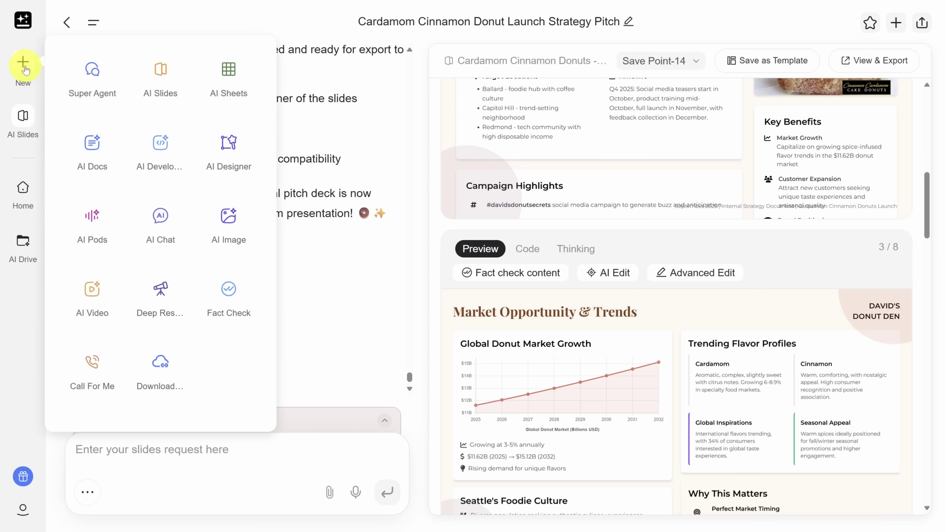
left_click(162, 224)
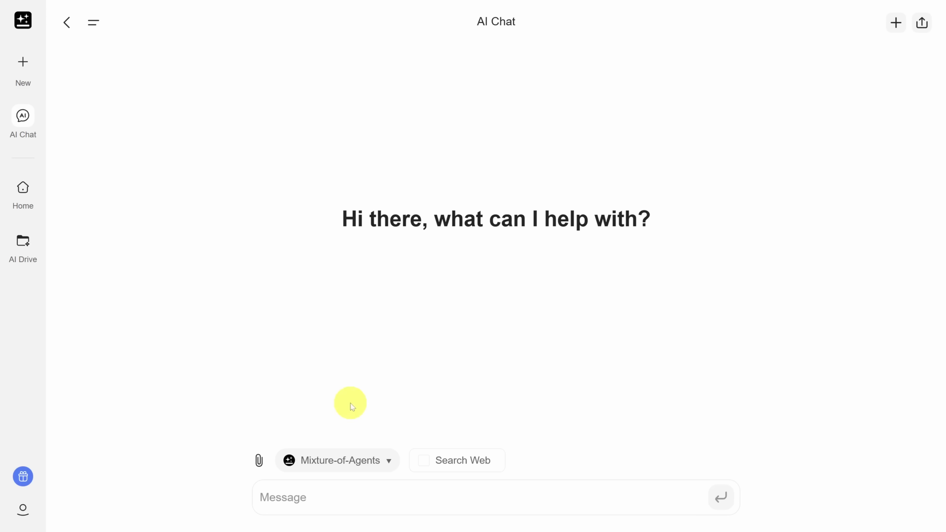
left_click(387, 463)
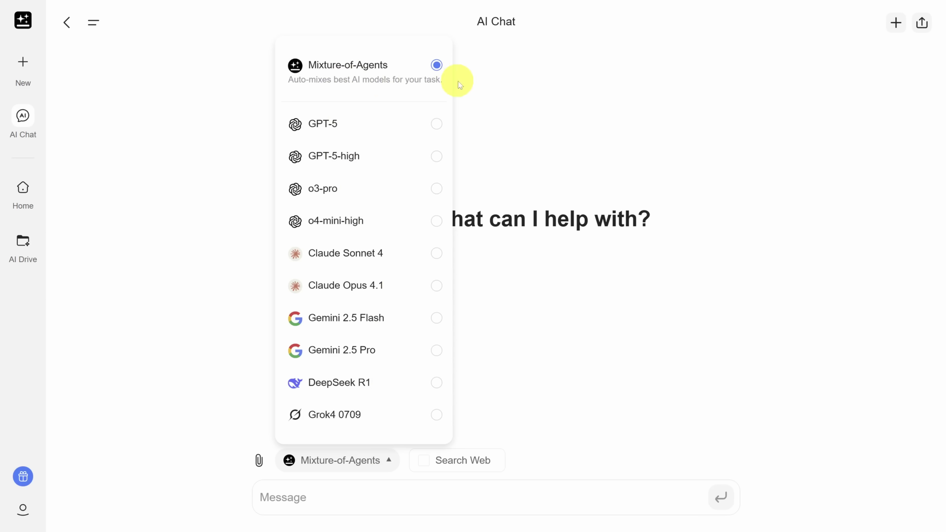
left_click(560, 323)
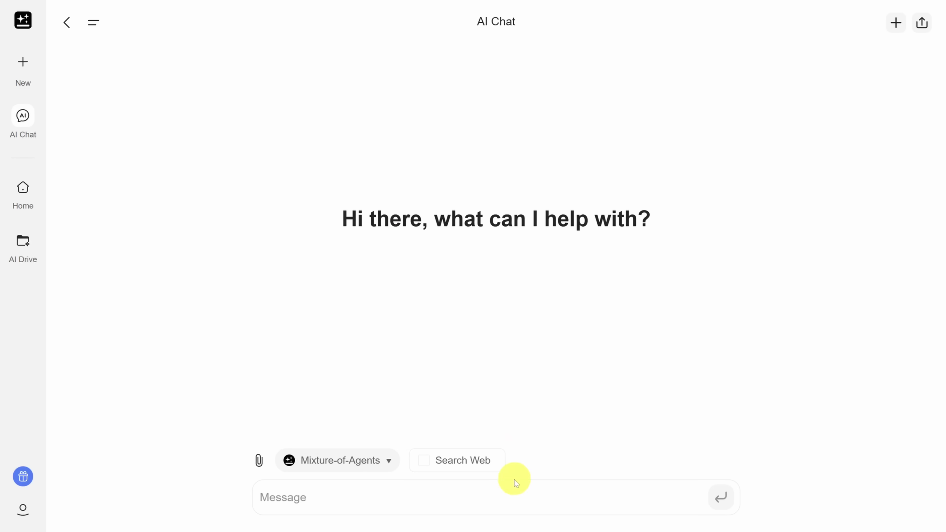
Step: Ask for 3 similar-length rewrites of the Genspark Mixture-of-Agents YouTube segment opener that induce more curiosity, optionally comparing with ChatGPT
type("Rewrite this YouTube segment opener to induce more curiosity. You can add a comparison with ChatGPT to ground the audience in what they're missing with Genspark. Provide 3 options and keep them about the same length as this one.  Genspark has an uncommon approach to AI Chat which is perfect when you have complex tasks and want to avoid hallucinations. It's called Mixture-of-Agents.")
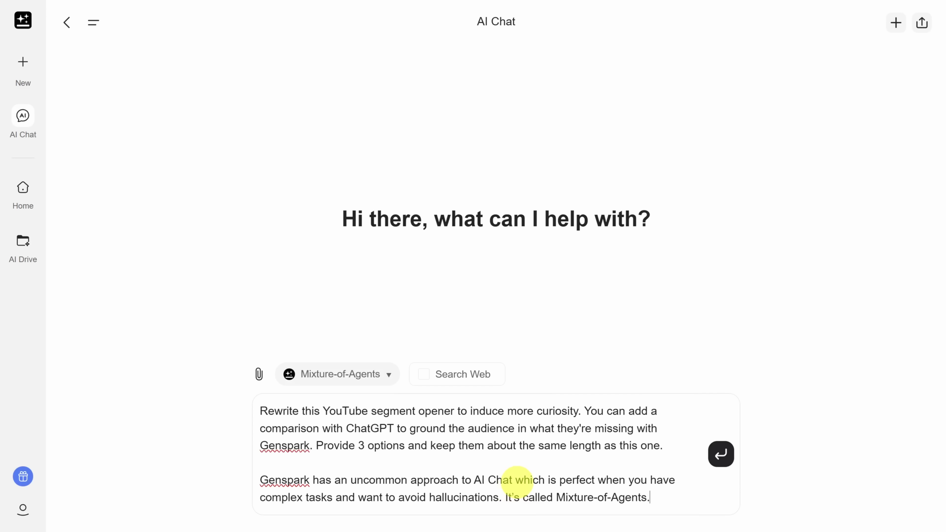
left_click_drag(651, 497, 250, 481)
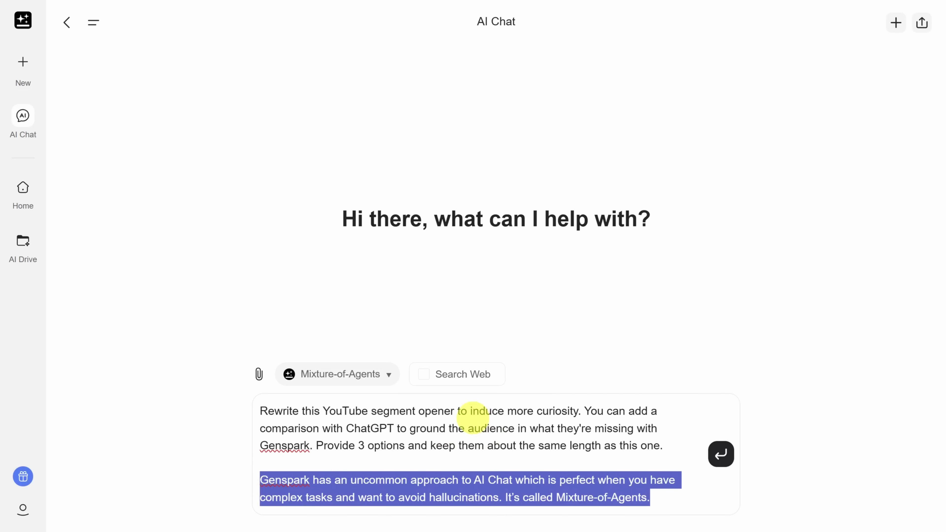
left_click(470, 410)
left_click_drag(469, 411, 578, 411)
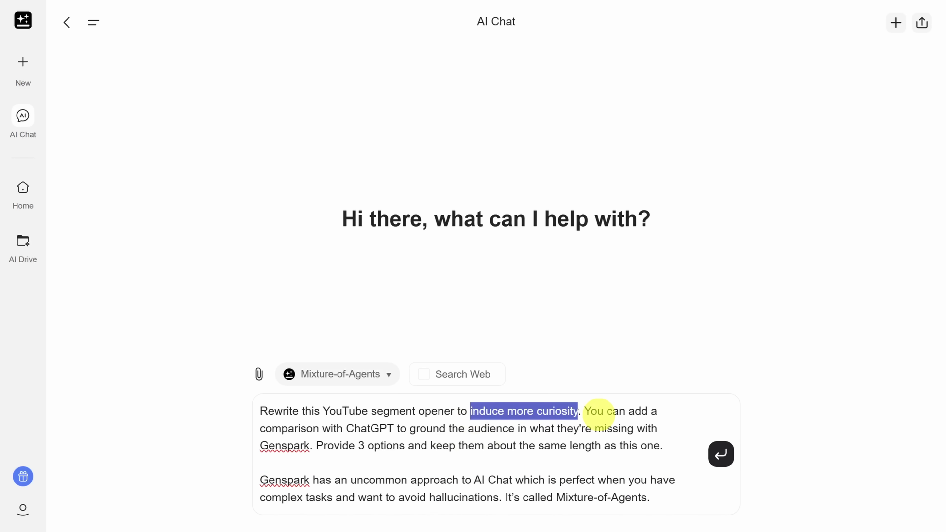
key("Return")
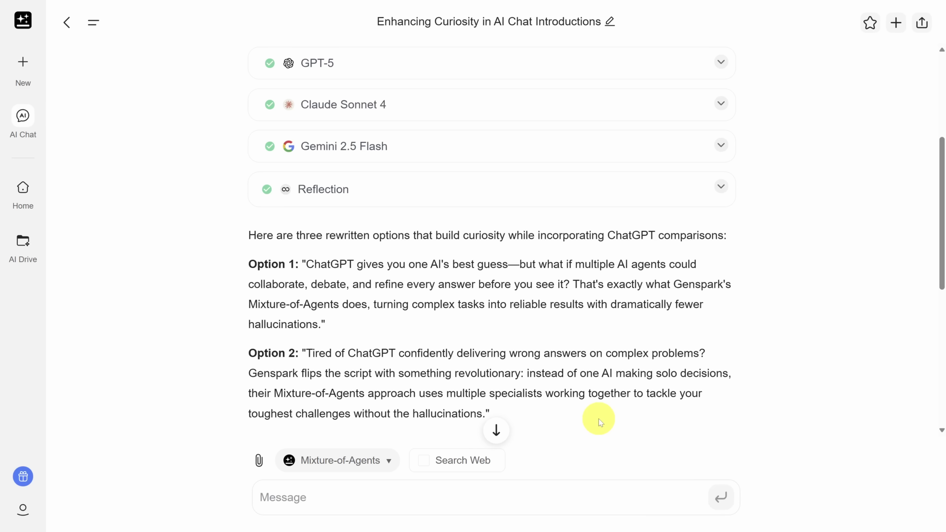
Step: Expand the Reflection section and read its analysis of each model's response and the three rewritten options
scroll(599, 419, "down", 2)
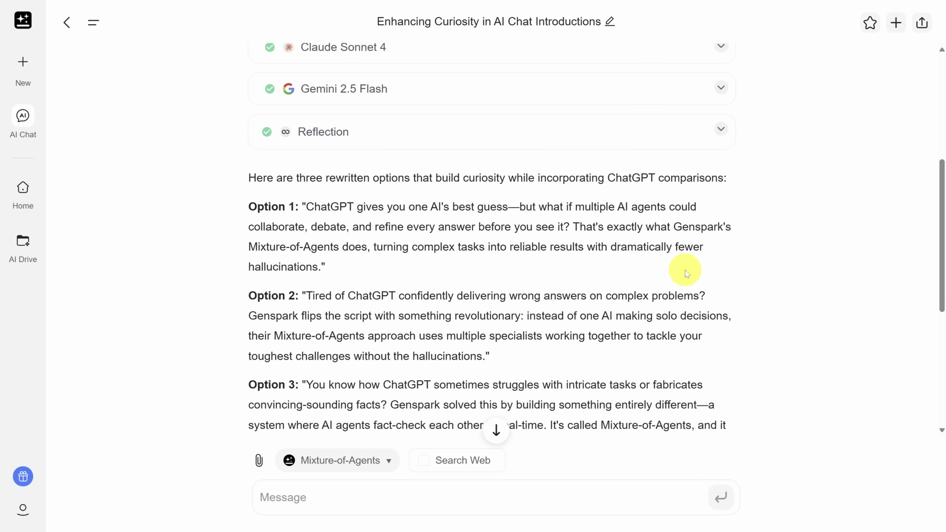
left_click(721, 133)
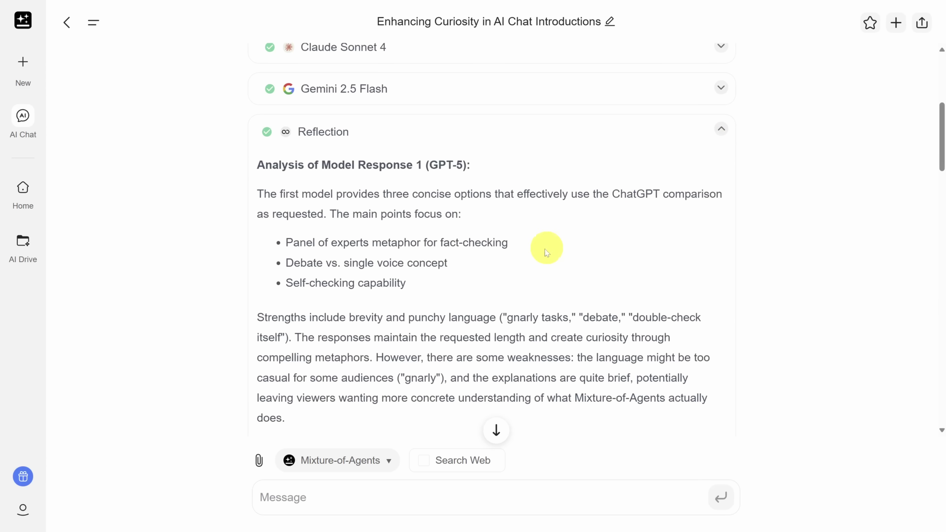
scroll(530, 259, "down", 15)
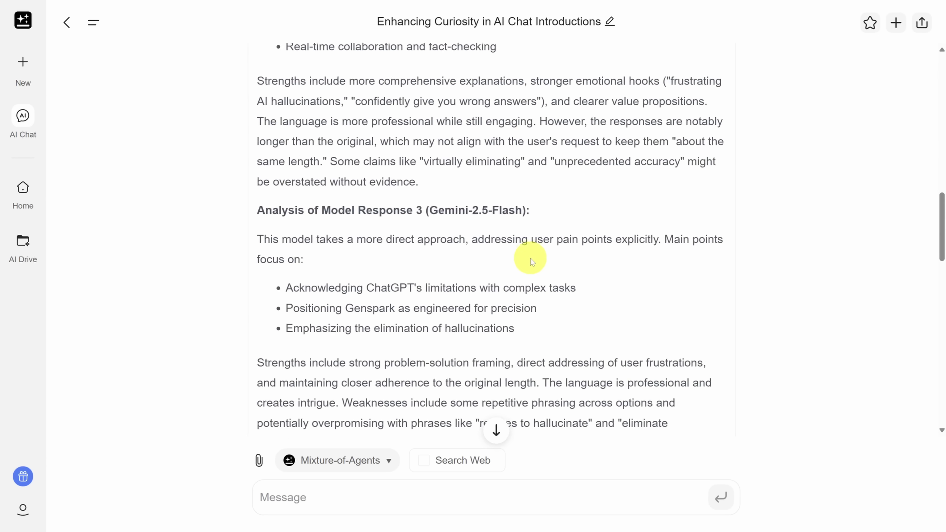
scroll(530, 258, "down", 15)
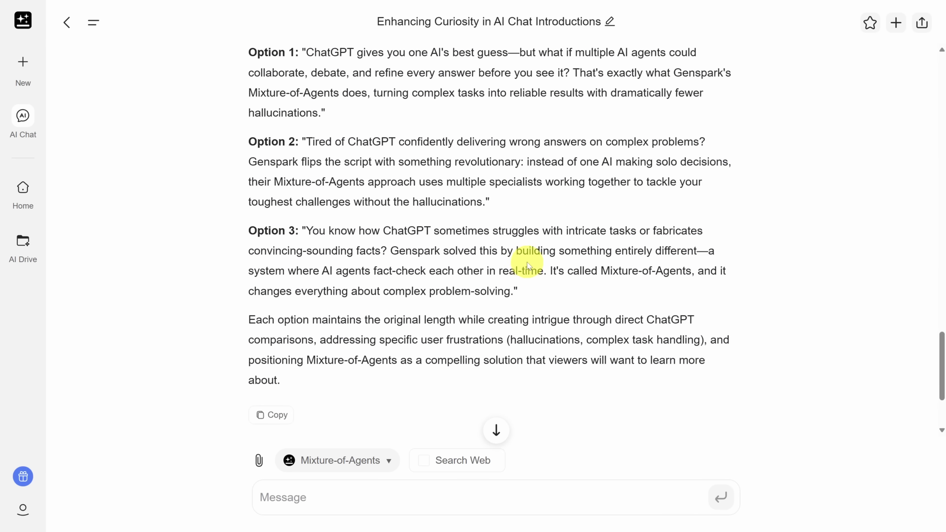
scroll(528, 265, "up", 2)
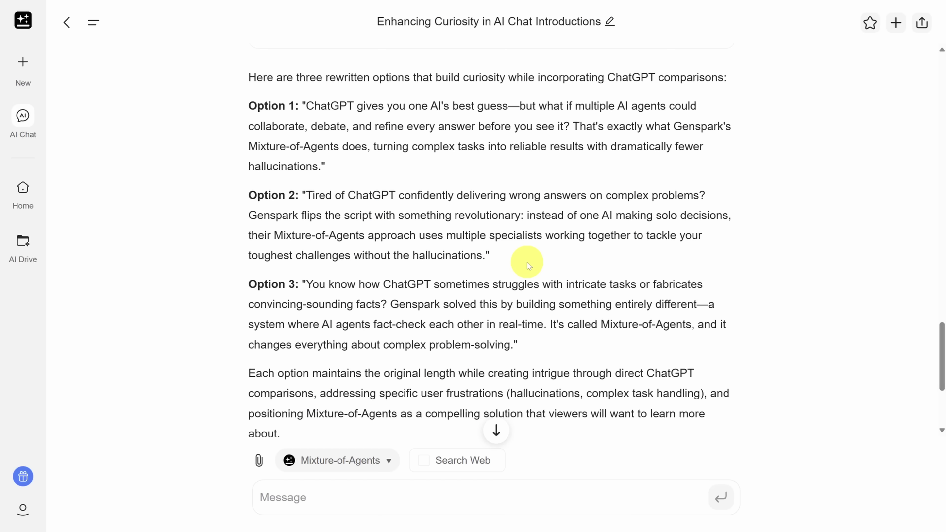
Step: Browse the Super Agent's catalogue of connectable tools, including Google, Microsoft, Slack, MCP and community MCP tools, and close it
left_click(22, 189)
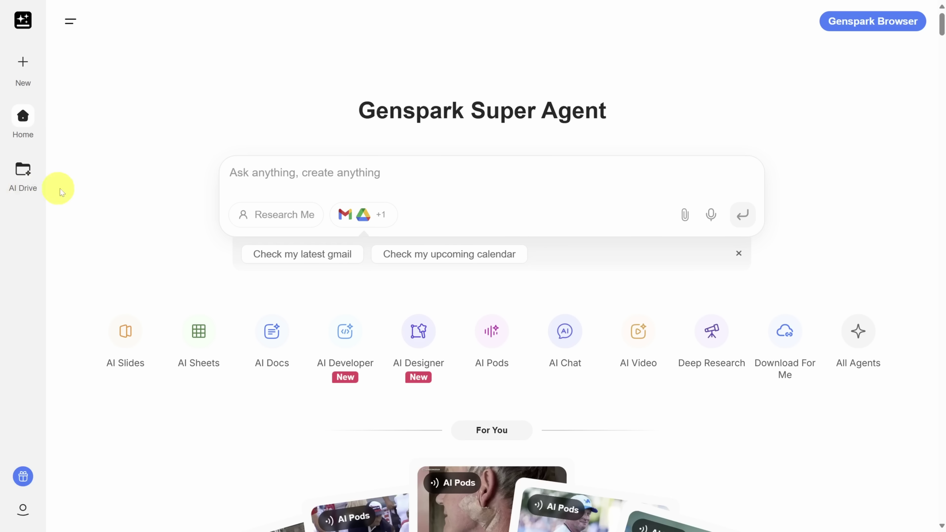
left_click(364, 220)
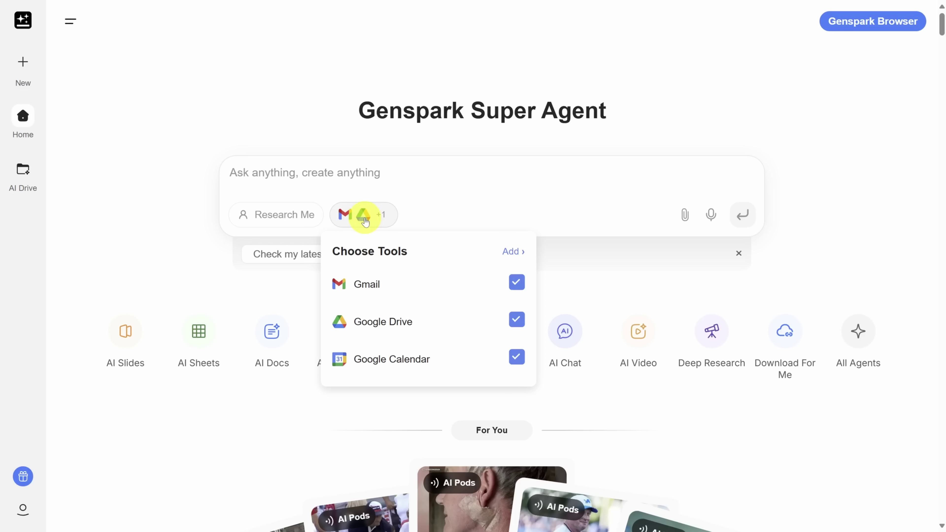
left_click(509, 254)
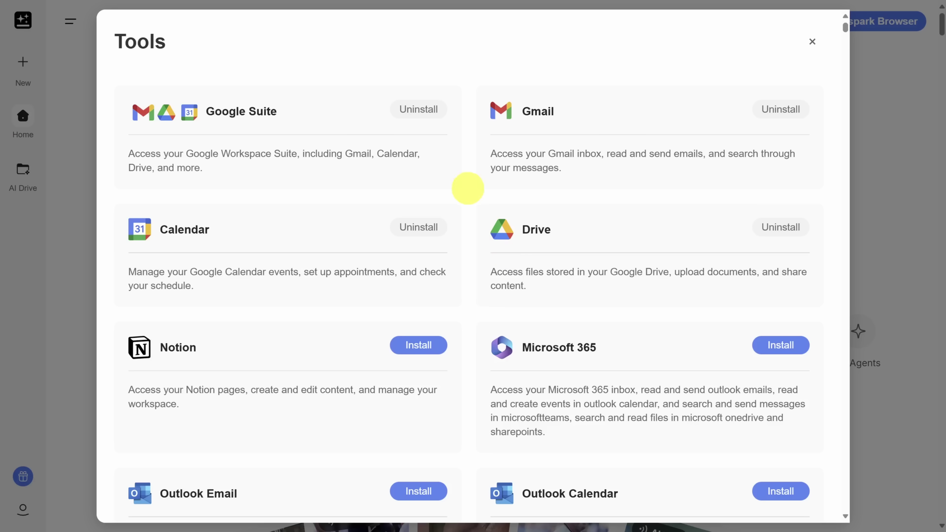
scroll(466, 178, "down", 8)
scroll(465, 181, "down", 6)
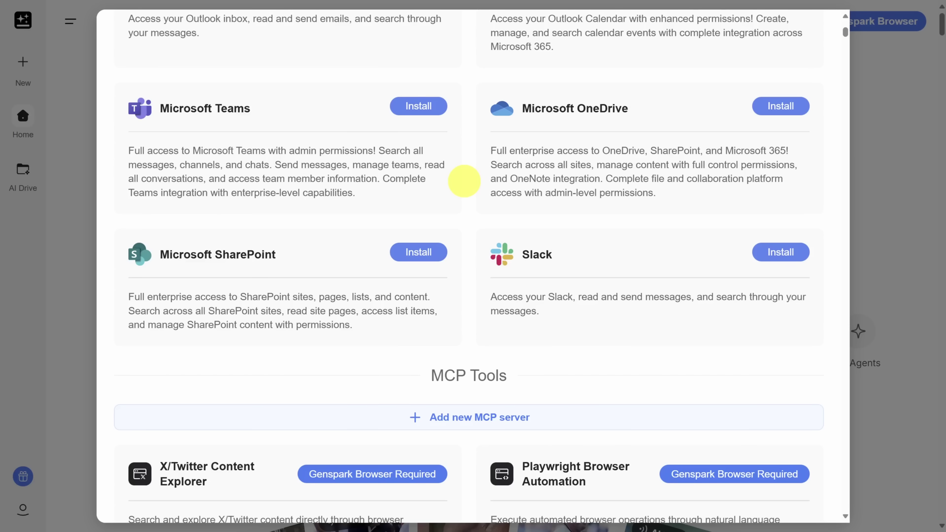
scroll(464, 181, "up", 5)
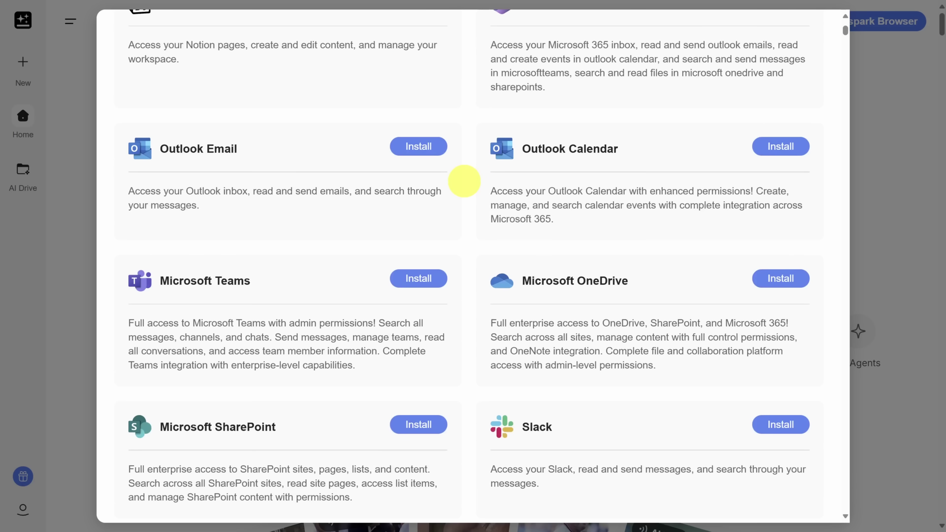
scroll(464, 181, "down", 12)
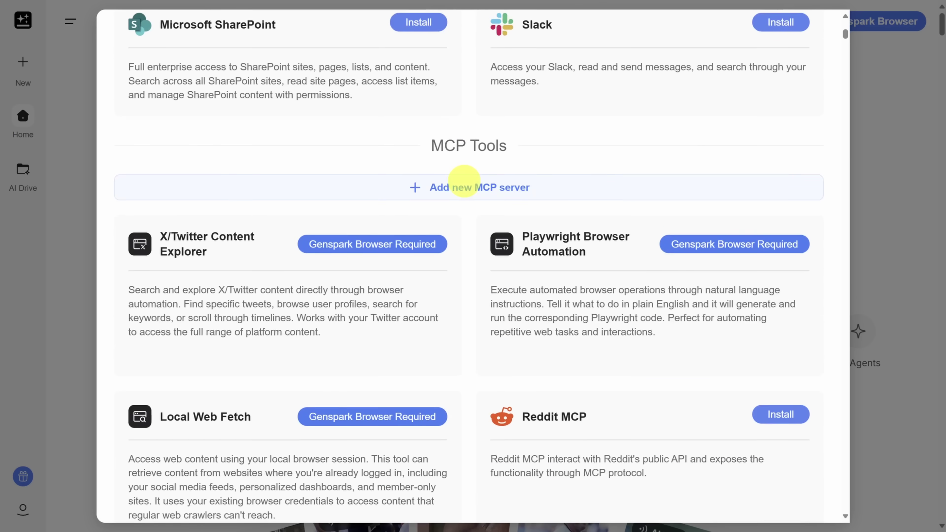
scroll(464, 181, "down", 12)
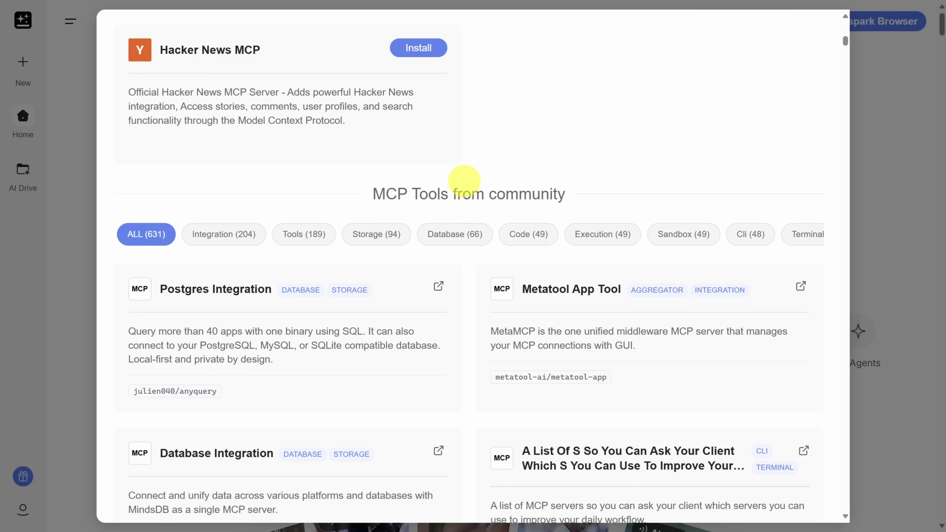
scroll(464, 181, "up", 15)
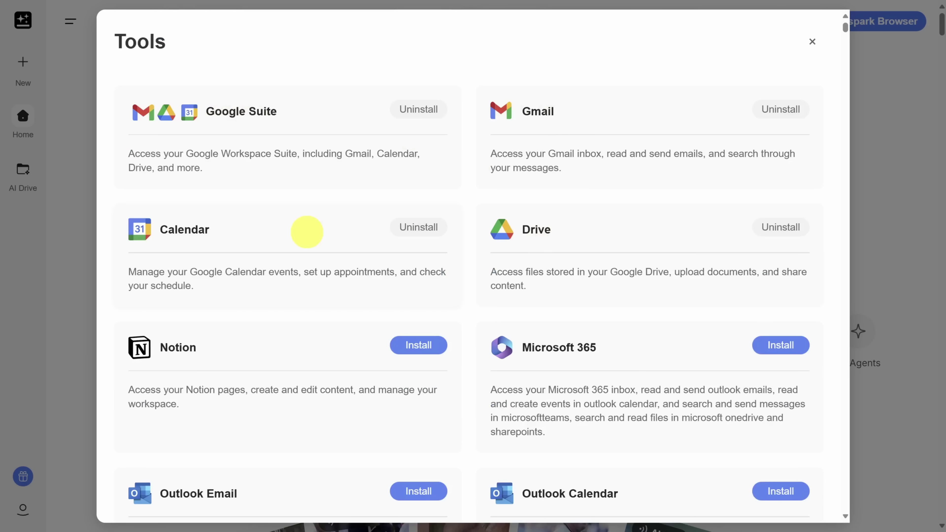
left_click(856, 104)
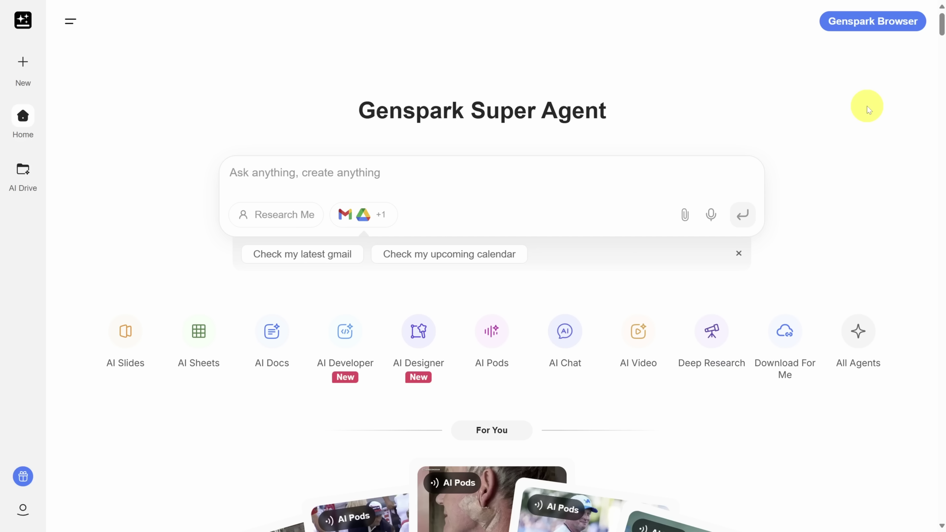
Step: Ask the Super Agent to summarize the unread emails and show what needs attention
left_click(547, 169)
type("Summarize my unread emails and show me what needs attention.")
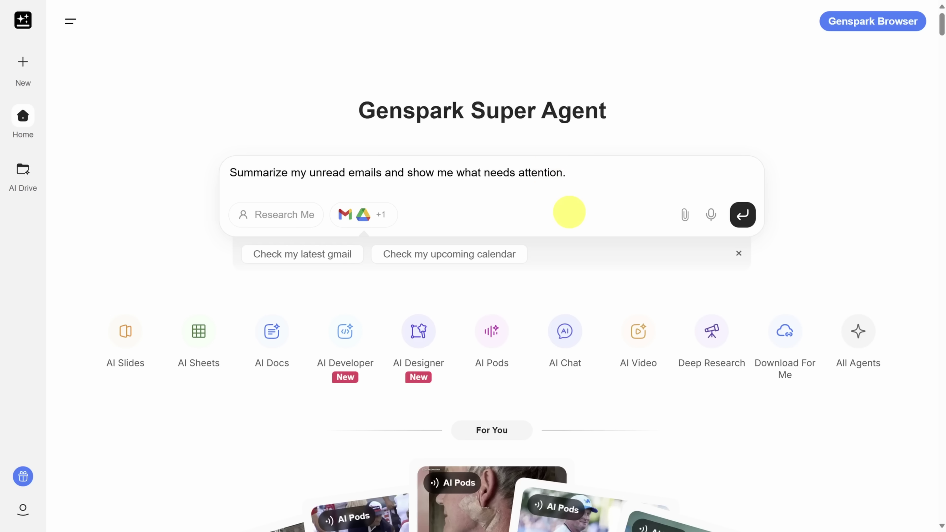
key("Return")
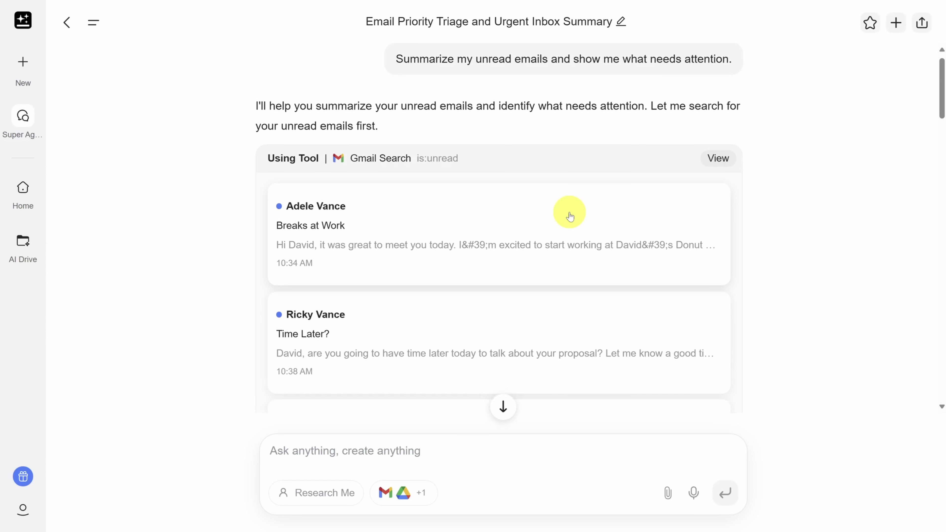
Step: Read through the unread email summary, highlighting the break policy and proposal availability items under Immediate Actions Needed
scroll(569, 216, "down", 3)
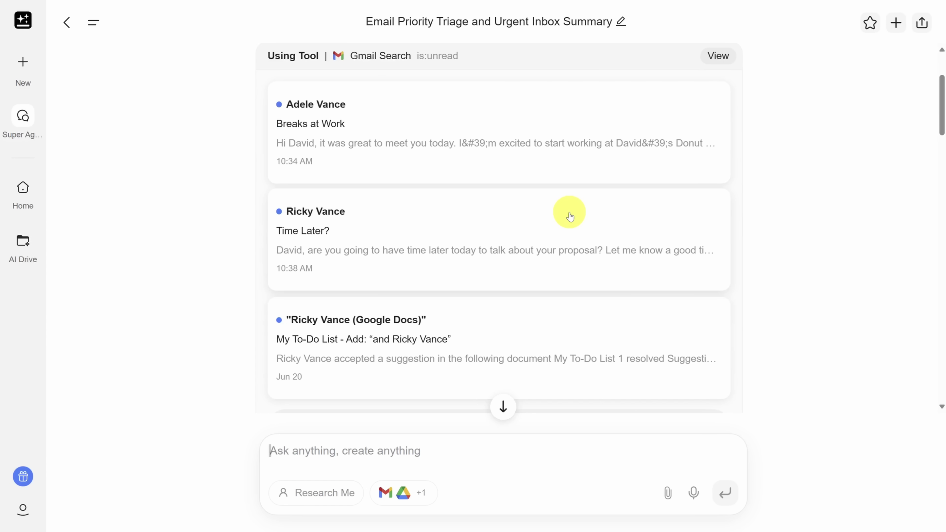
scroll(570, 216, "down", 20)
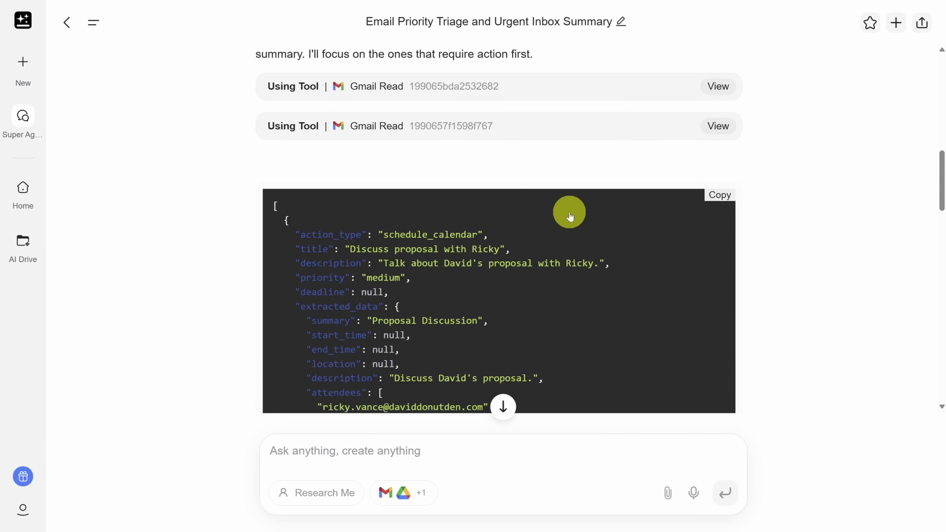
scroll(568, 216, "down", 10)
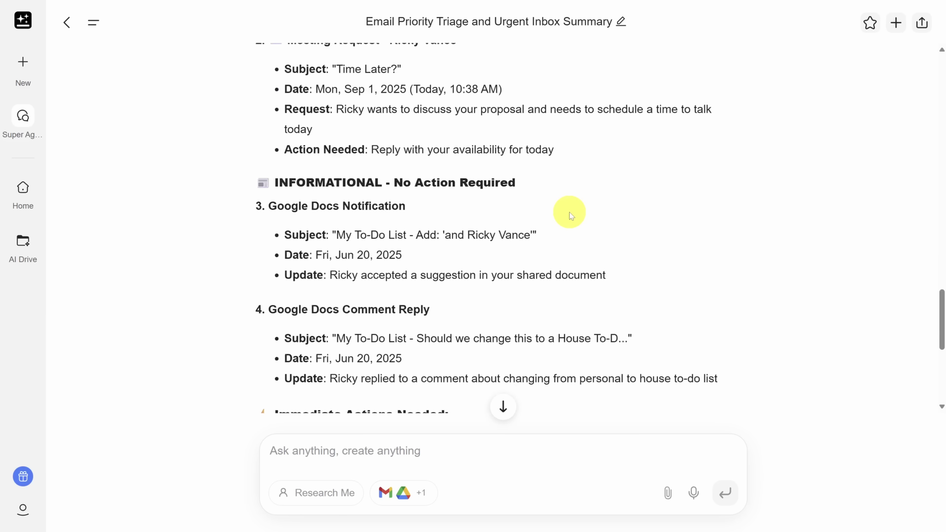
scroll(571, 216, "down", 2)
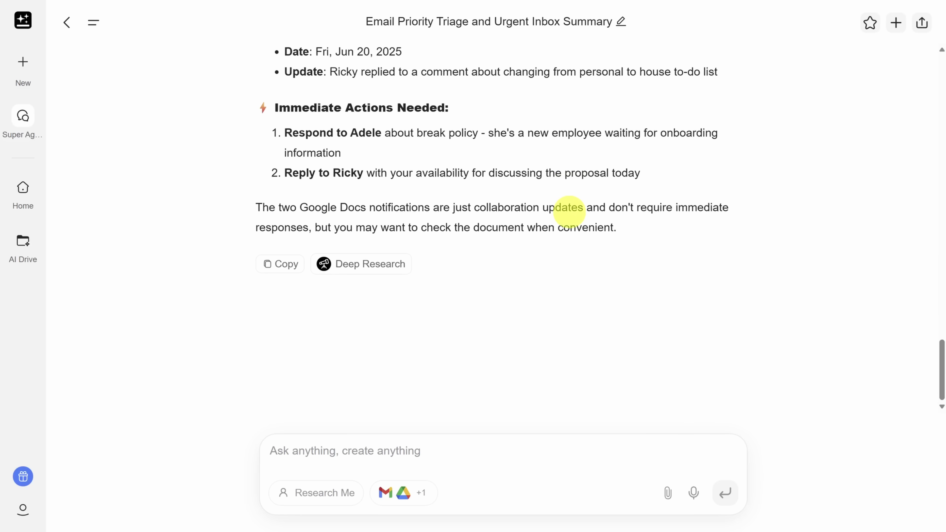
left_click_drag(416, 132, 477, 132)
left_click_drag(416, 172, 638, 173)
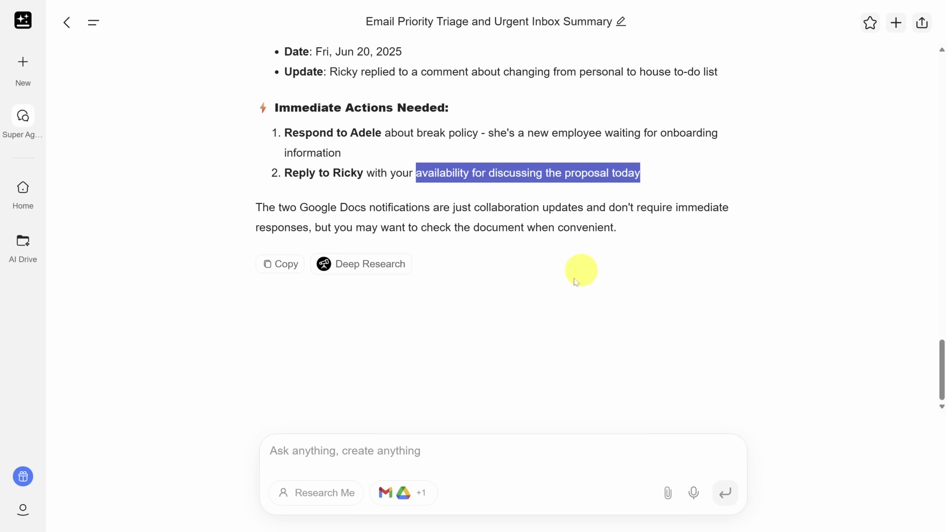
Step: Request draft replies to both senders, checking the calendar for the meeting request and stating 10-minute breaks every 4 hours plus a 30-minute lunch beyond 6 hours
left_click(440, 452)
type("Draft responses to Adele and Ricky. Check my calendar for Ricky and tell Adele our policies are 10-minute breaks every 4 hours with a 30-minute lunch break if you work more than 6 hours.")
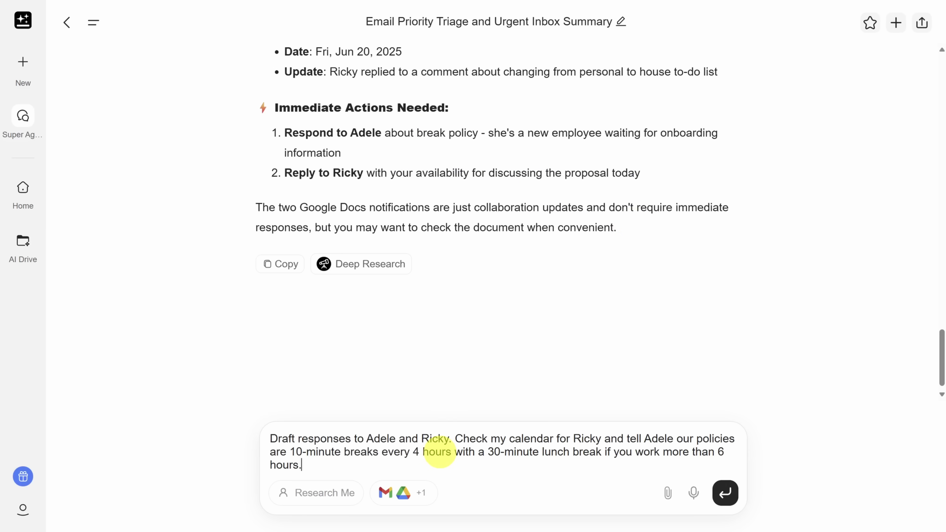
left_click_drag(455, 439, 595, 438)
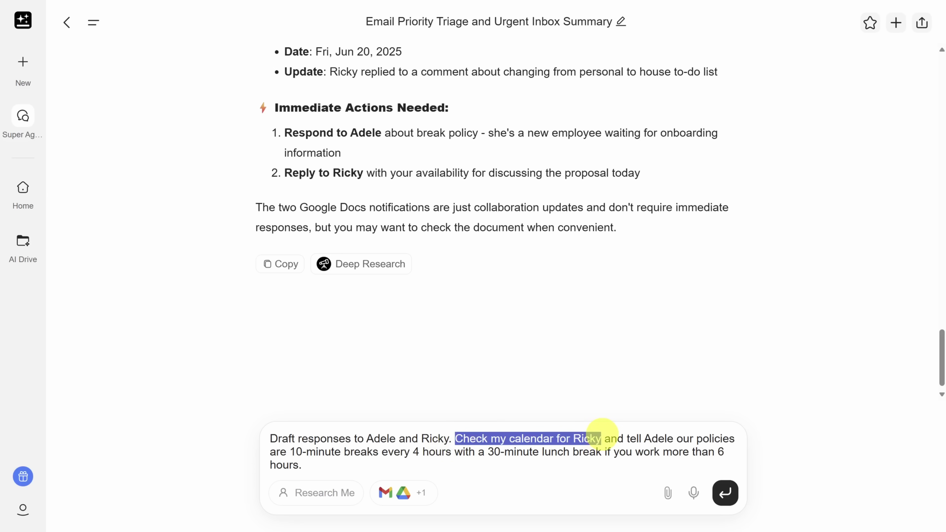
left_click_drag(643, 438, 645, 469)
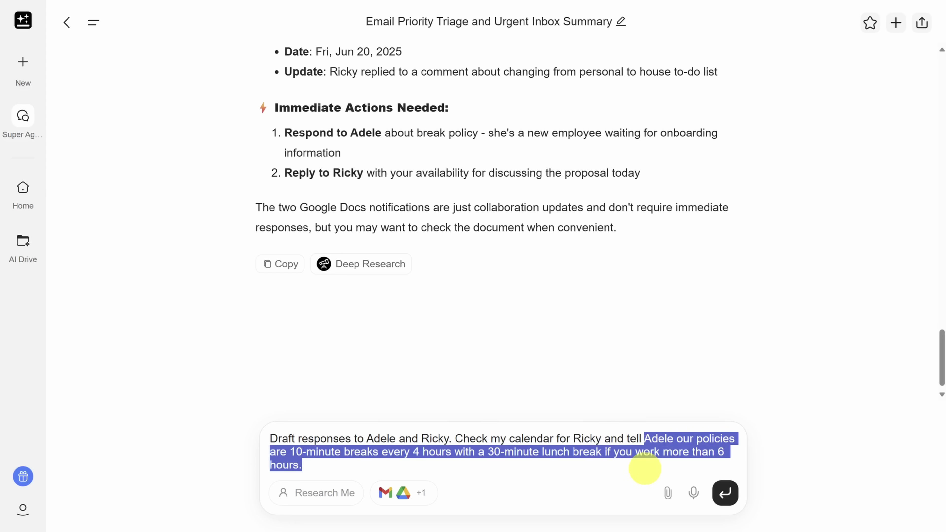
left_click(725, 492)
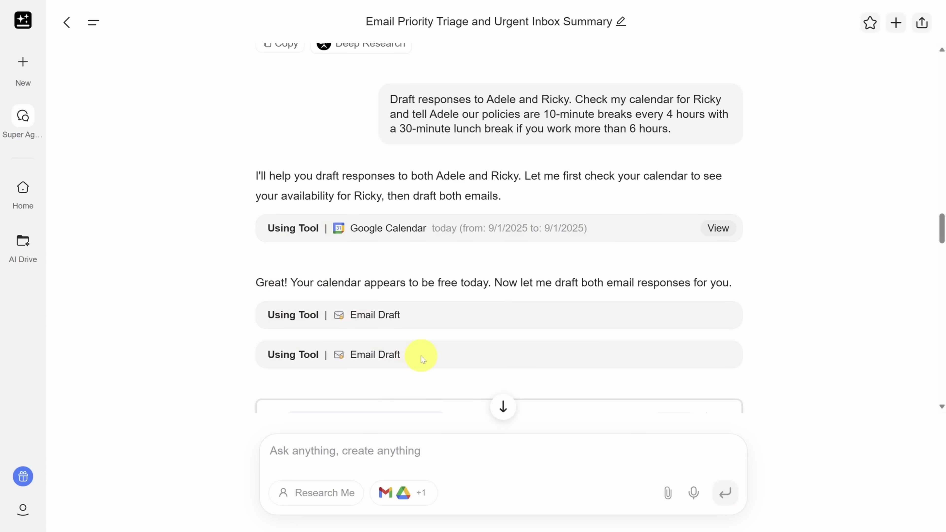
Step: Review the drafted "Re: Breaks at Work" reply, selecting its body text from the opening line to the closing sentence
scroll(420, 356, "down", 10)
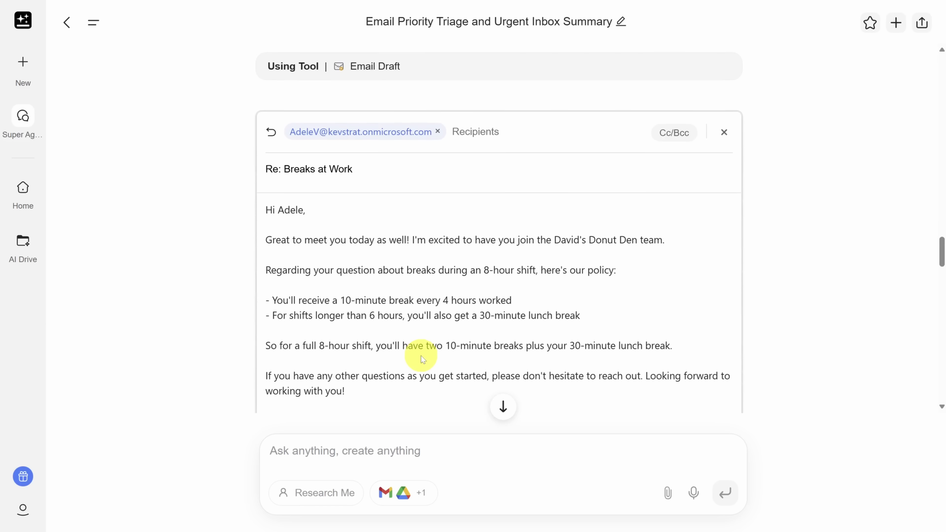
left_click(265, 127)
left_click_drag(266, 127, 606, 281)
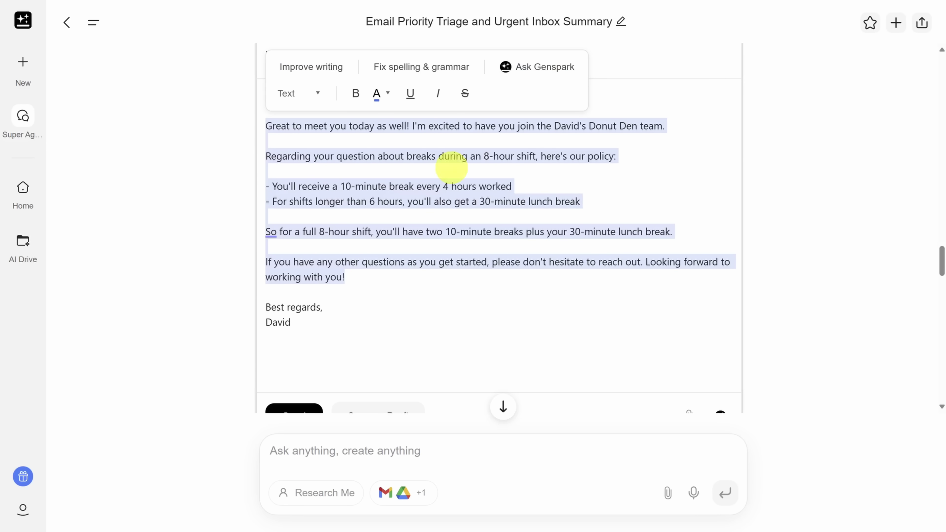
Step: Replace the closing line of the "Re: Breaks at Work" reply with "Thanks," and send the email
left_click_drag(325, 306, 195, 316)
type("Thanks,")
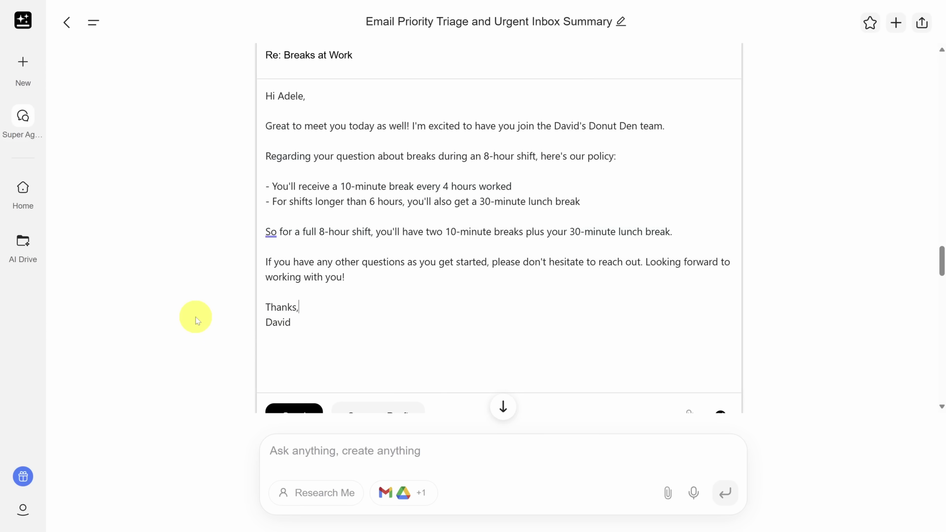
scroll(197, 320, "down", 2)
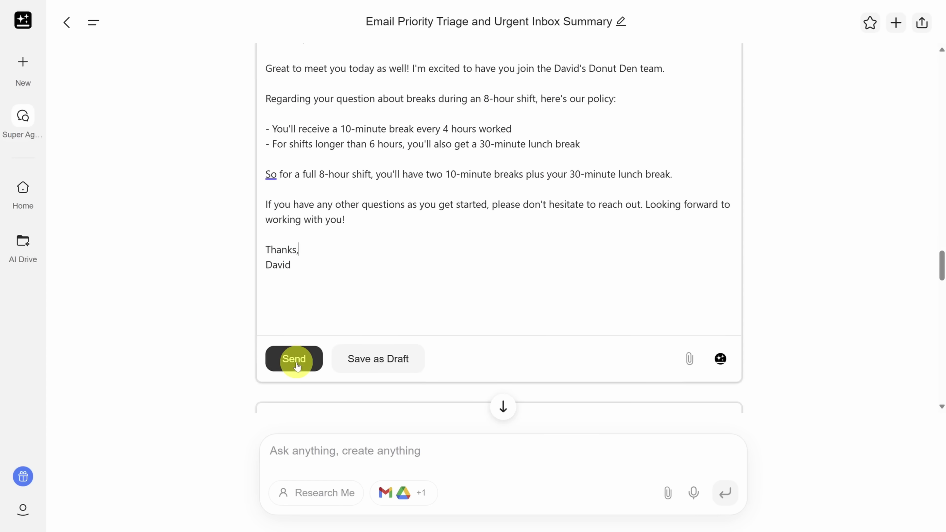
Step: Check the proposed meeting times in the "Re: Time Later?" draft by selecting them, and send the reply
scroll(296, 361, "down", 10)
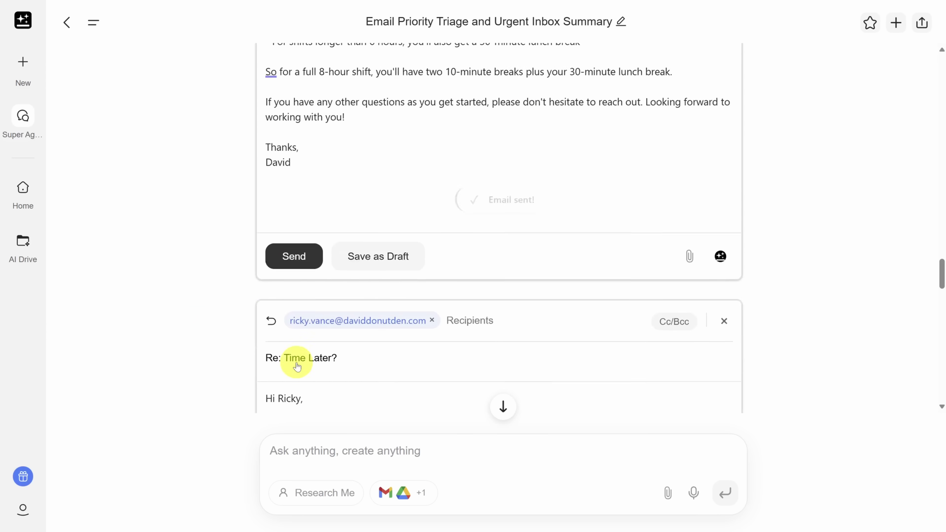
left_click_drag(267, 215, 315, 262)
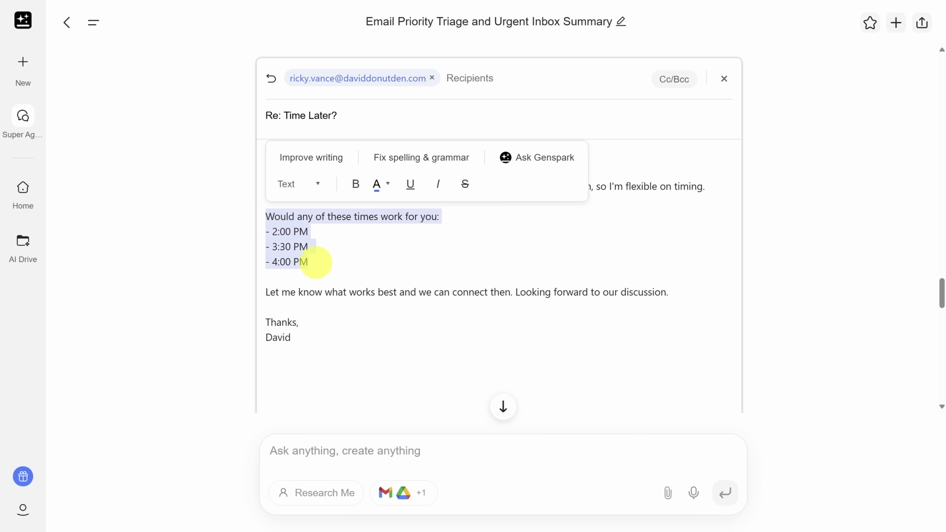
scroll(315, 266, "down", 6)
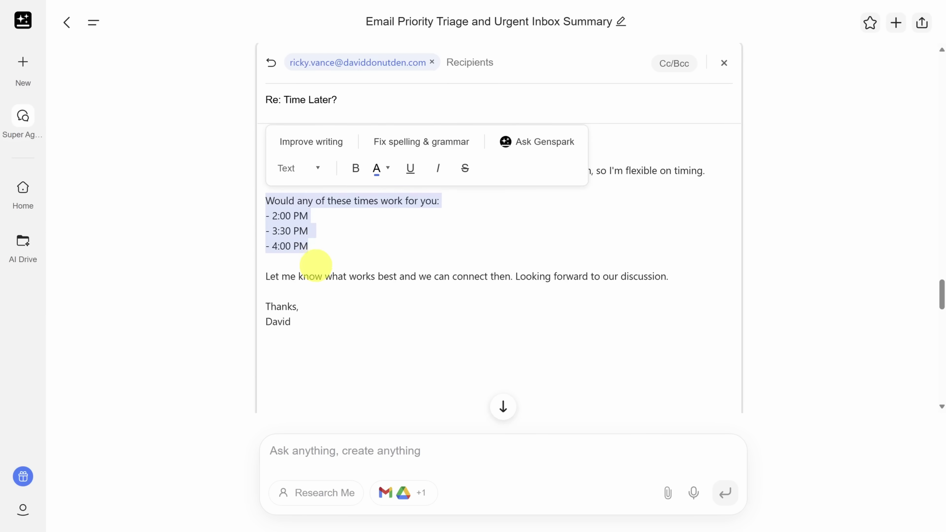
left_click(293, 250)
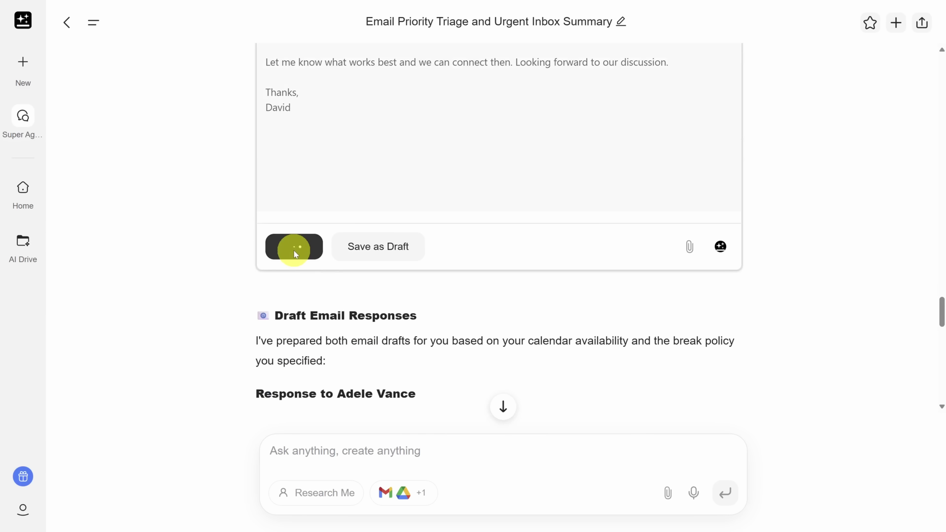
Step: Submit the request "Create a dossier on everyone external I'm meeting with today."
scroll(294, 255, "down", 15)
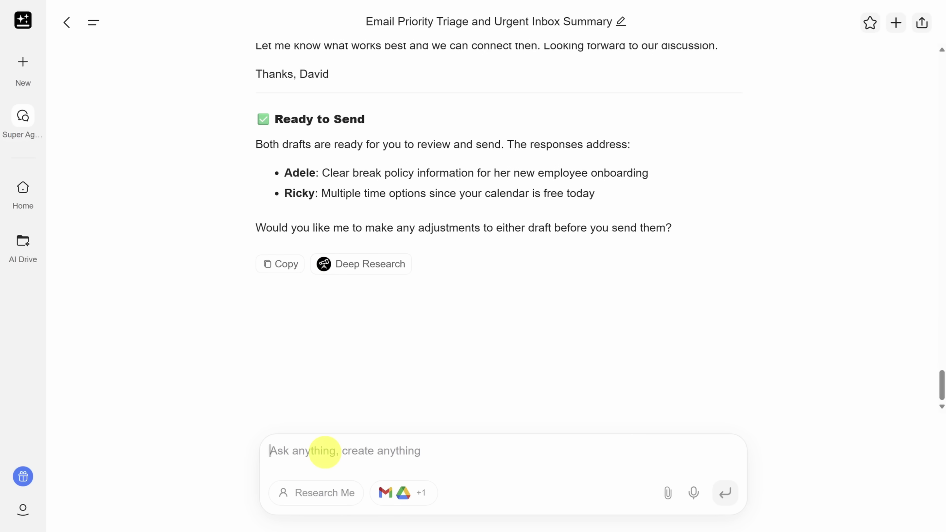
type("Create a dossier on everyone external I’m meeting with today.")
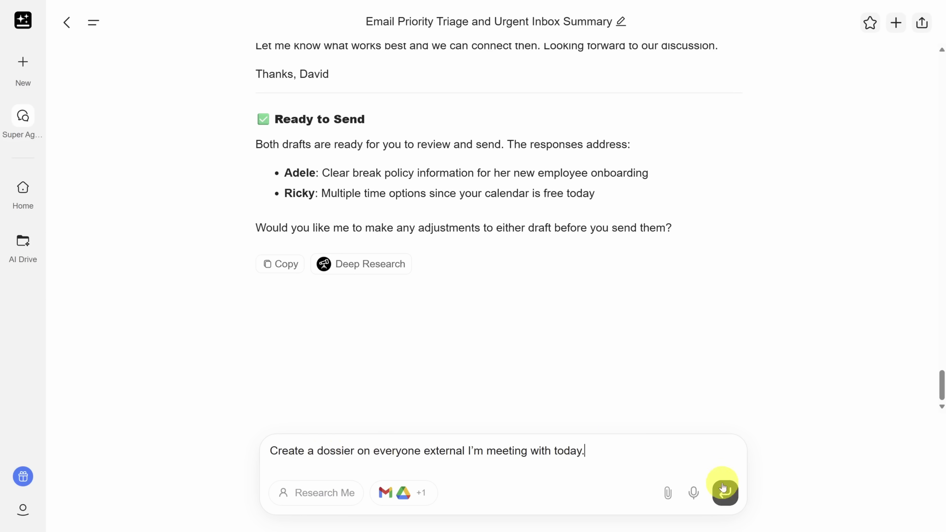
left_click(725, 496)
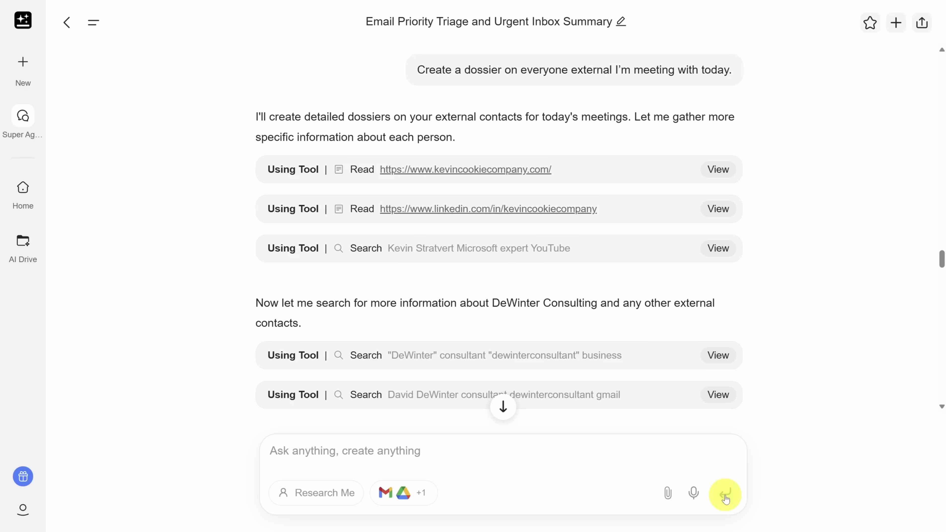
Step: Review the External Contacts Dossier, highlighting the first contact's background description in the Executive Summary
scroll(386, 207, "down", 12)
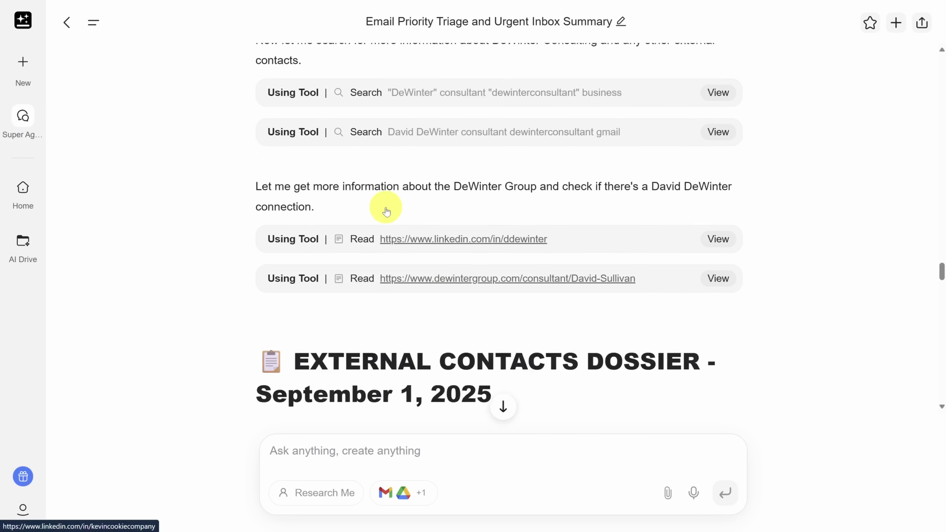
scroll(386, 210, "down", 2)
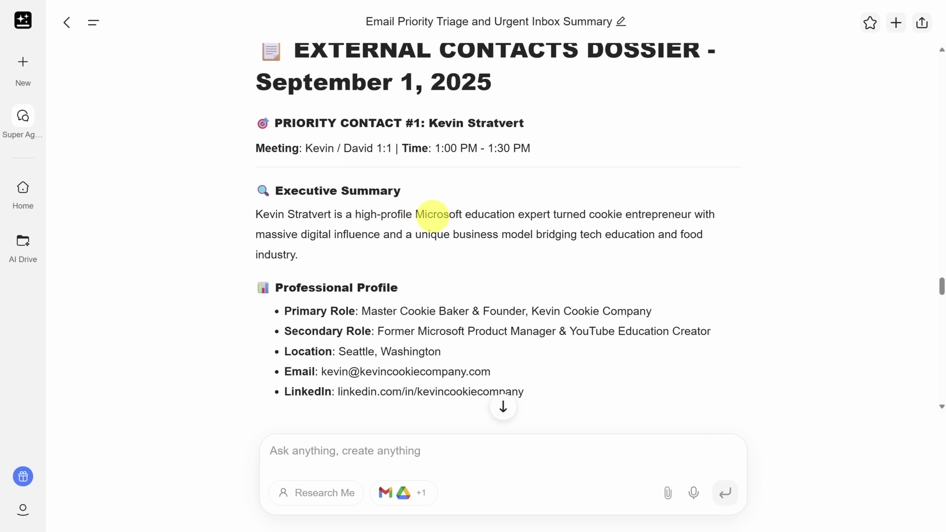
left_click_drag(464, 214, 691, 213)
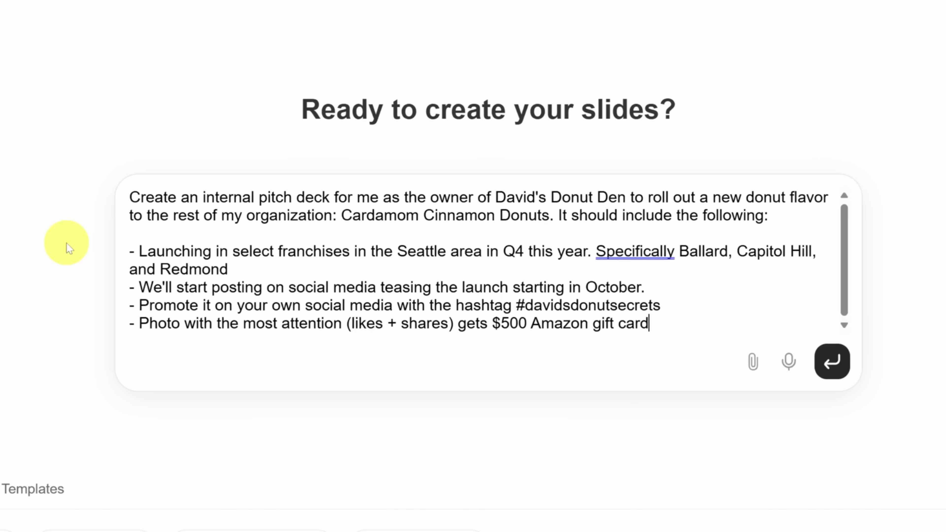
Step: Highlight the flavor name "Cardamom Cinnamon Donuts" in the pitch deck prompt for the slides agent
left_click(341, 216)
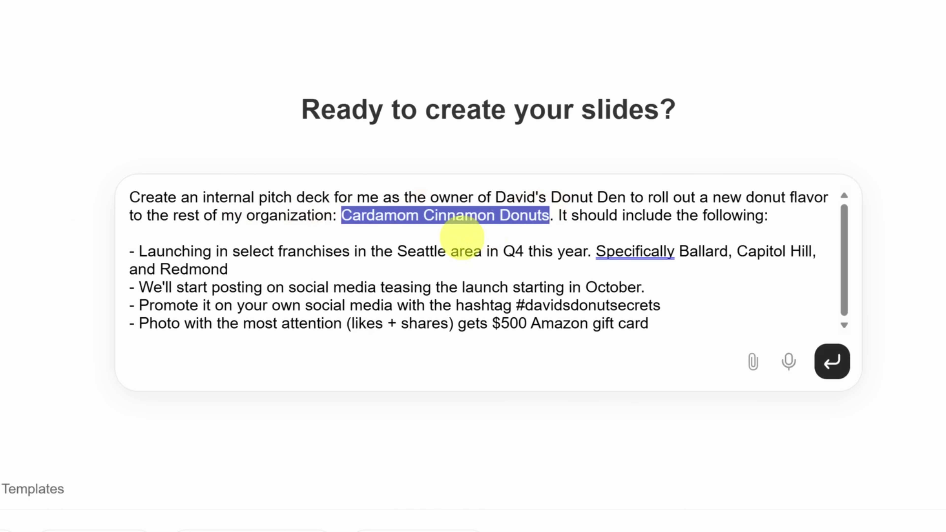